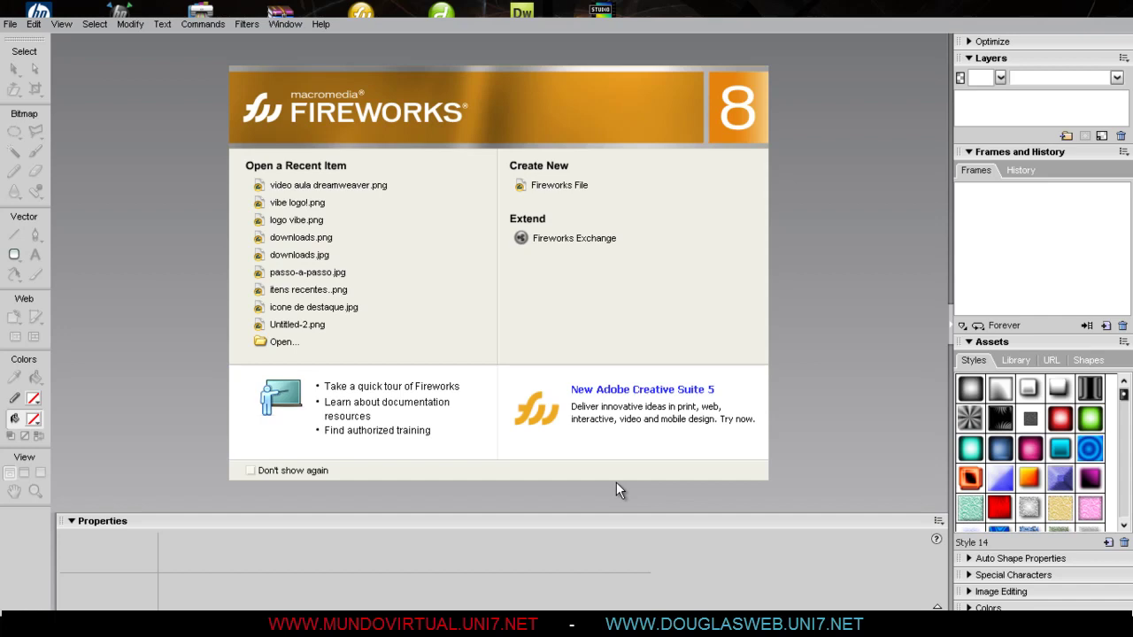
- Create a new 779 × 779 pixel document with a white canvas and view it at 100%
{"action": "left_click", "coordinate": [563, 184]}
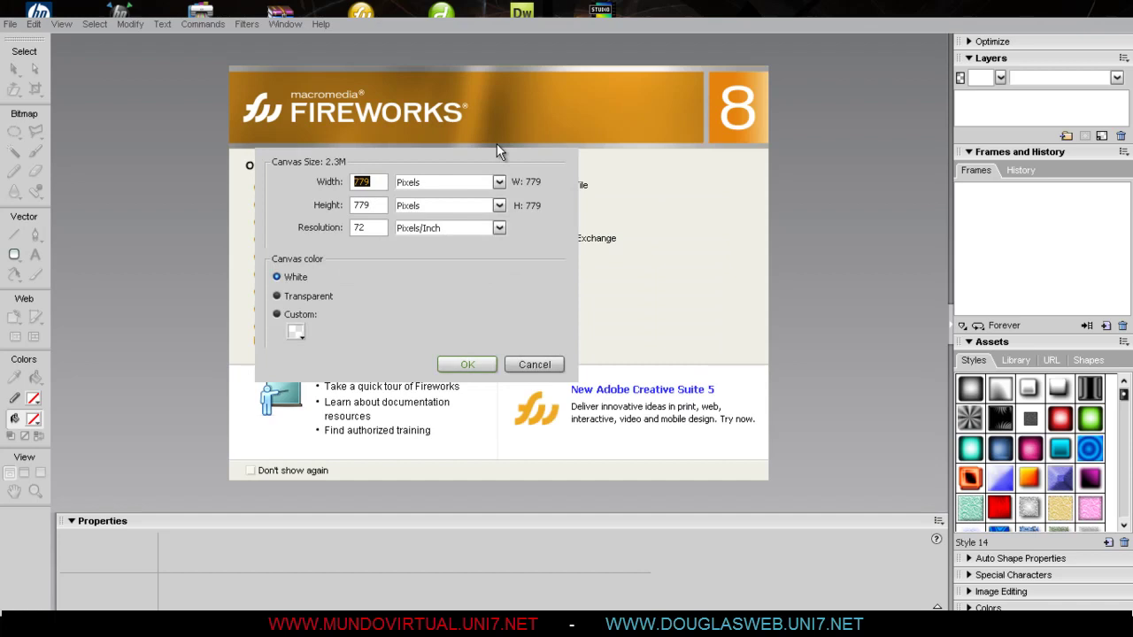
{"action": "left_click", "coordinate": [717, 373]}
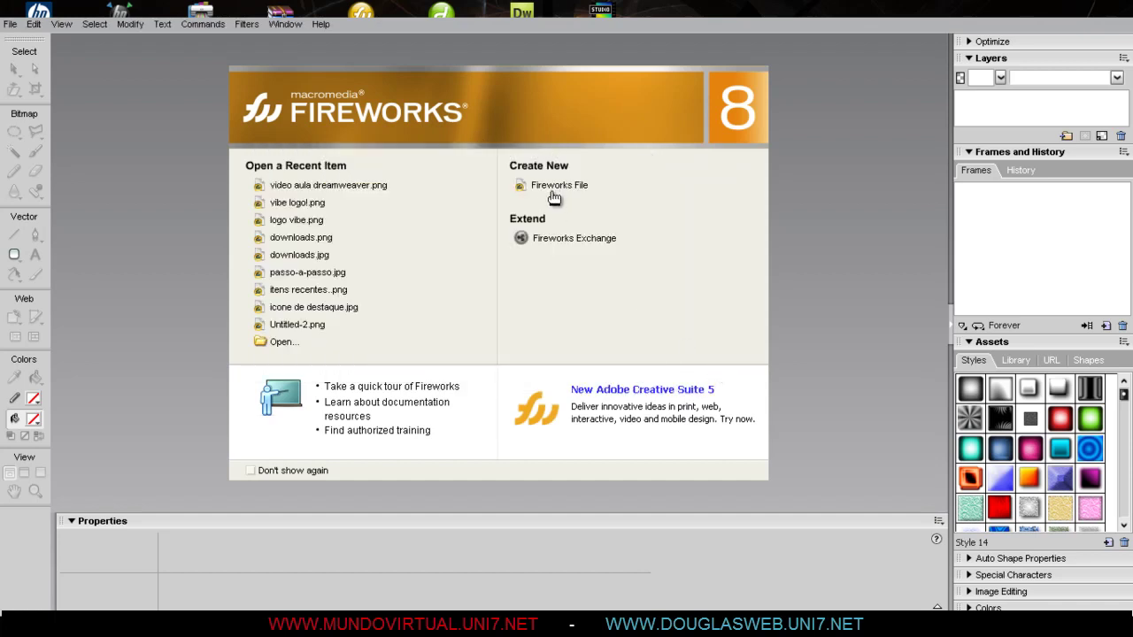
{"action": "left_click", "coordinate": [556, 187]}
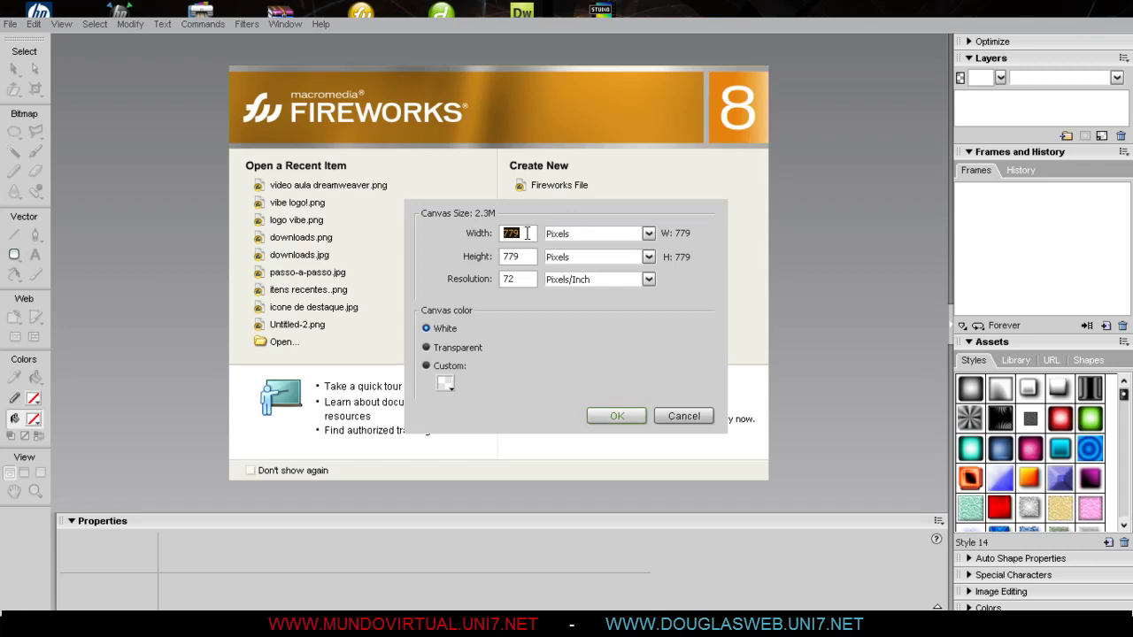
{"action": "left_click", "coordinate": [525, 252]}
{"action": "left_click", "coordinate": [605, 414]}
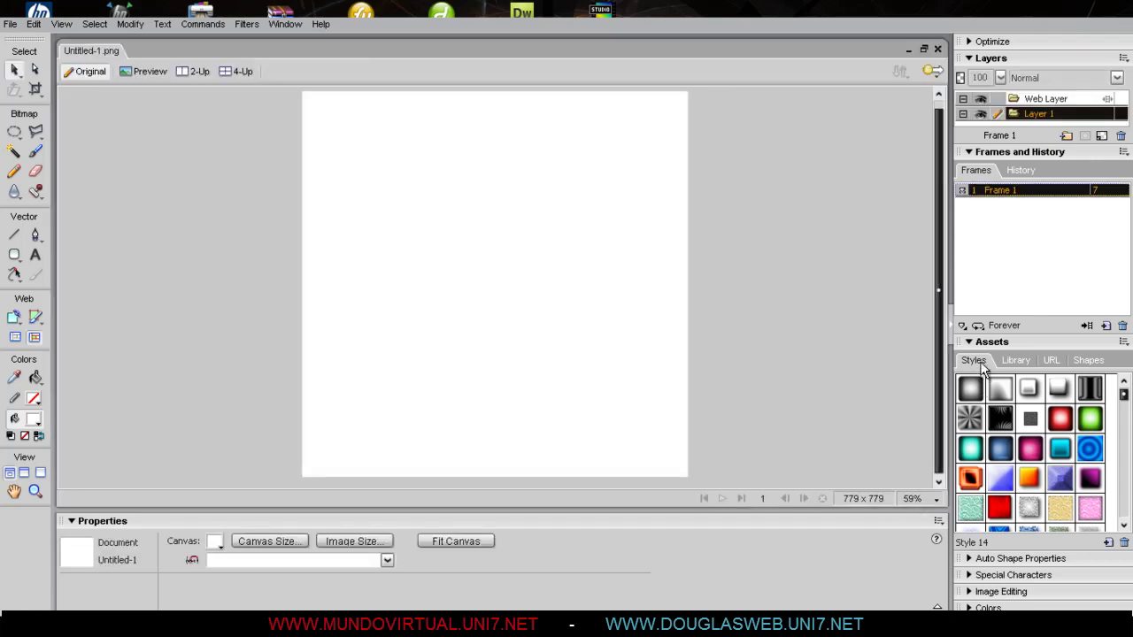
{"action": "key", "text": "ctrl+1"}
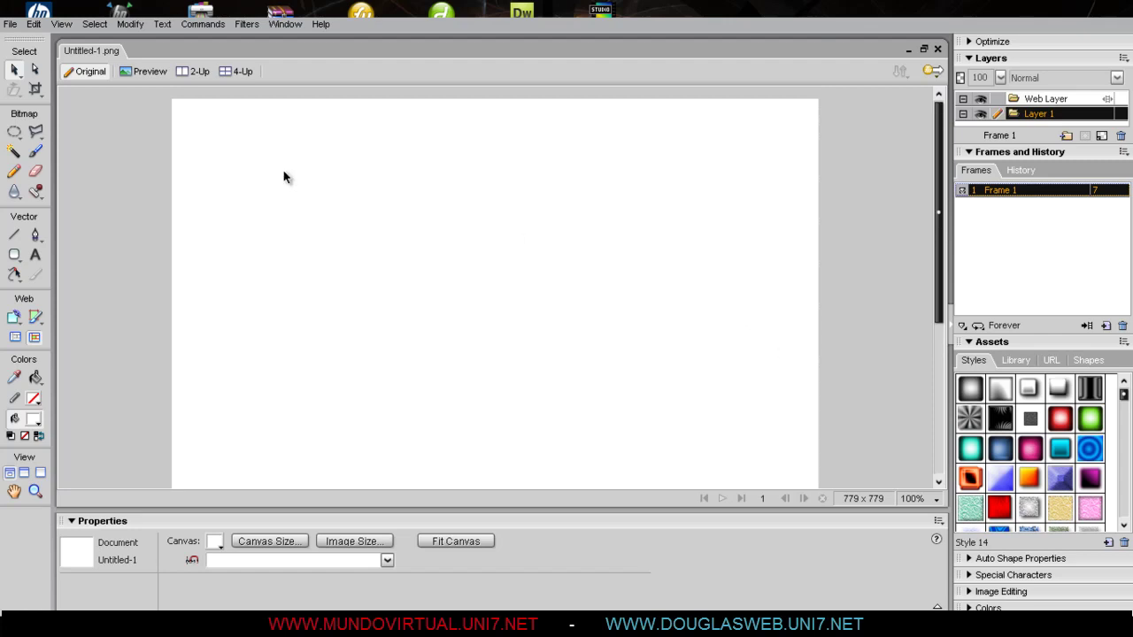
{"action": "scroll", "coordinate": [475, 239], "scroll_direction": "down", "scroll_amount": 1}
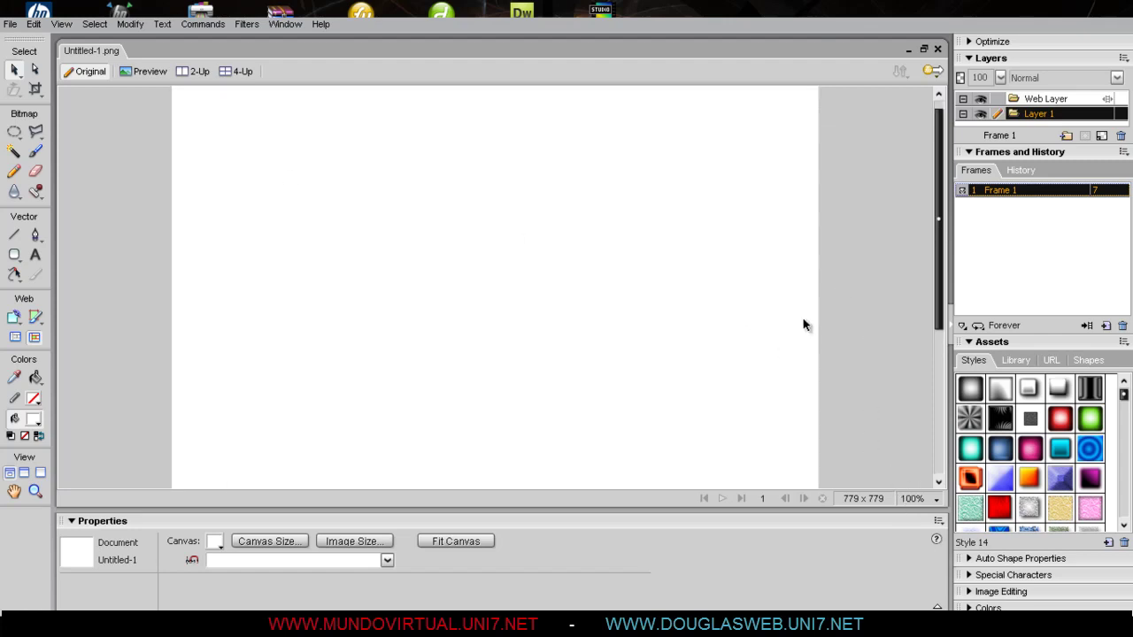
{"action": "scroll", "coordinate": [616, 285], "scroll_direction": "up", "scroll_amount": 1}
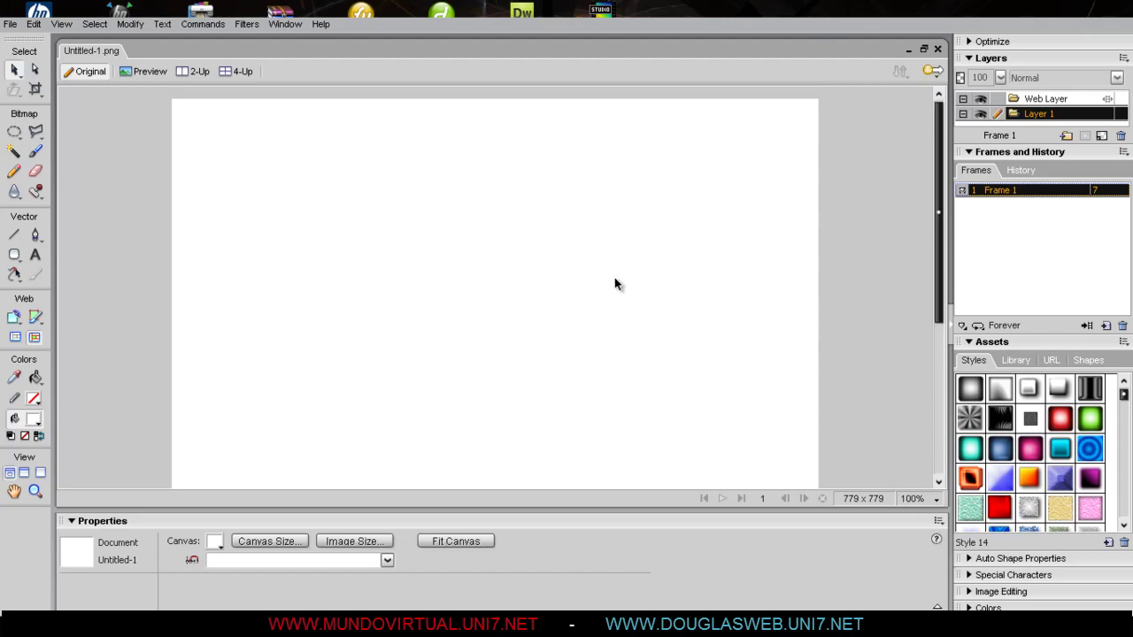
{"action": "key", "text": "ctrl+equal"}
{"action": "scroll", "coordinate": [659, 307], "scroll_direction": "up", "scroll_amount": 1}
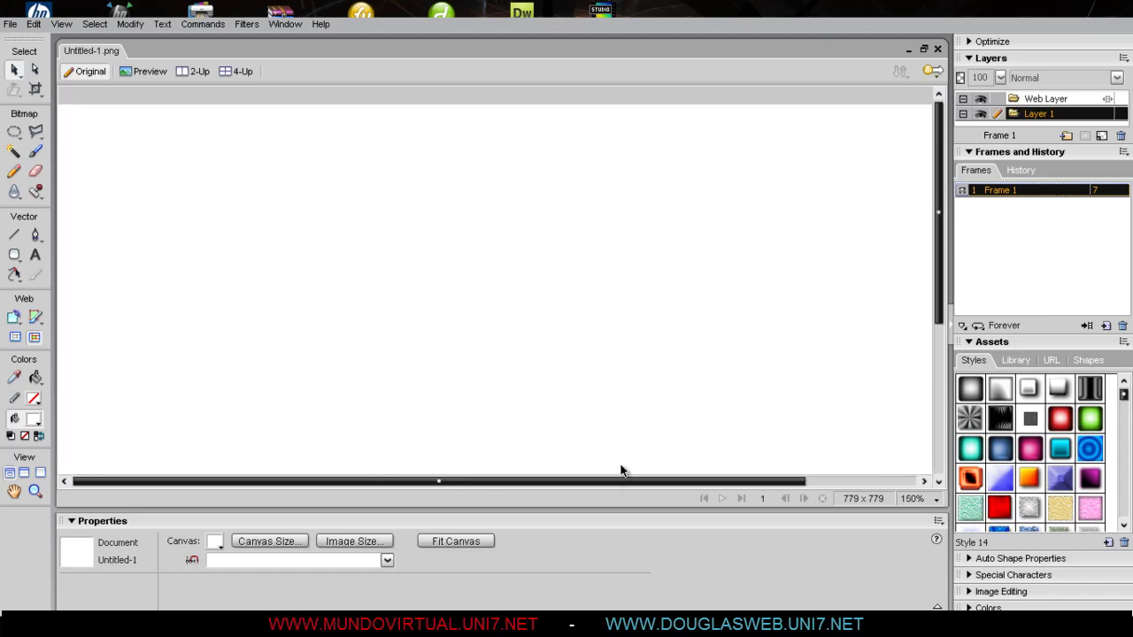
{"action": "key", "text": "ctrl+minus"}
- Draw a solid red rectangle about 763 × 166 px along the upper edge of the canvas
{"action": "left_click", "coordinate": [14, 256]}
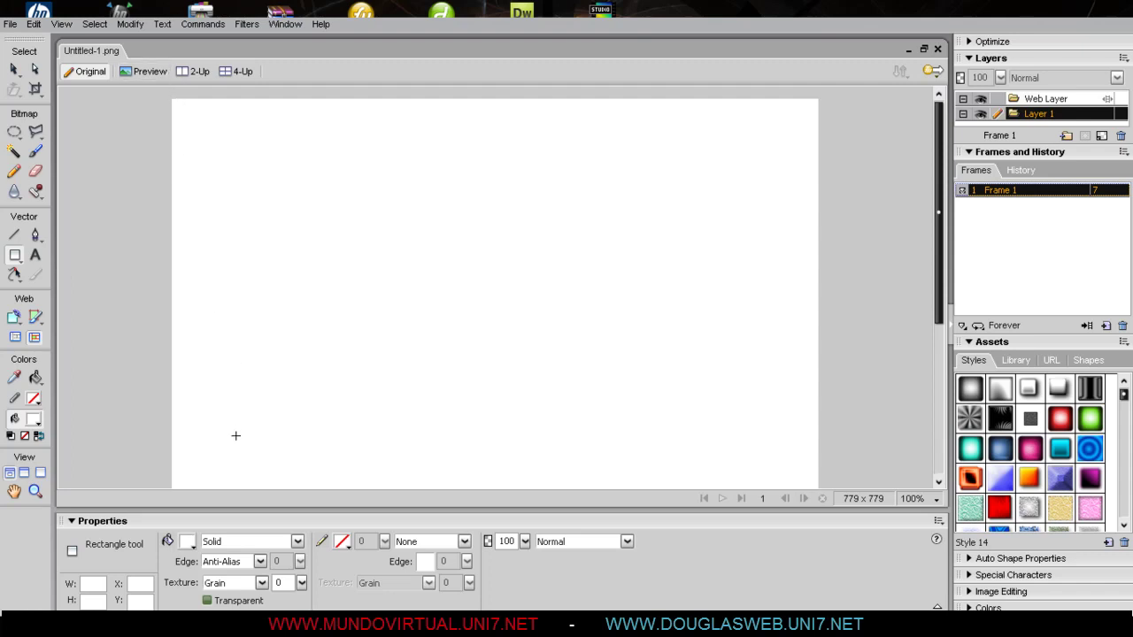
{"action": "left_click", "coordinate": [187, 542]}
{"action": "left_click", "coordinate": [202, 496]}
{"action": "left_click_drag", "start_coordinate": [177, 102], "coordinate": [811, 240]}
{"action": "left_click", "coordinate": [36, 69]}
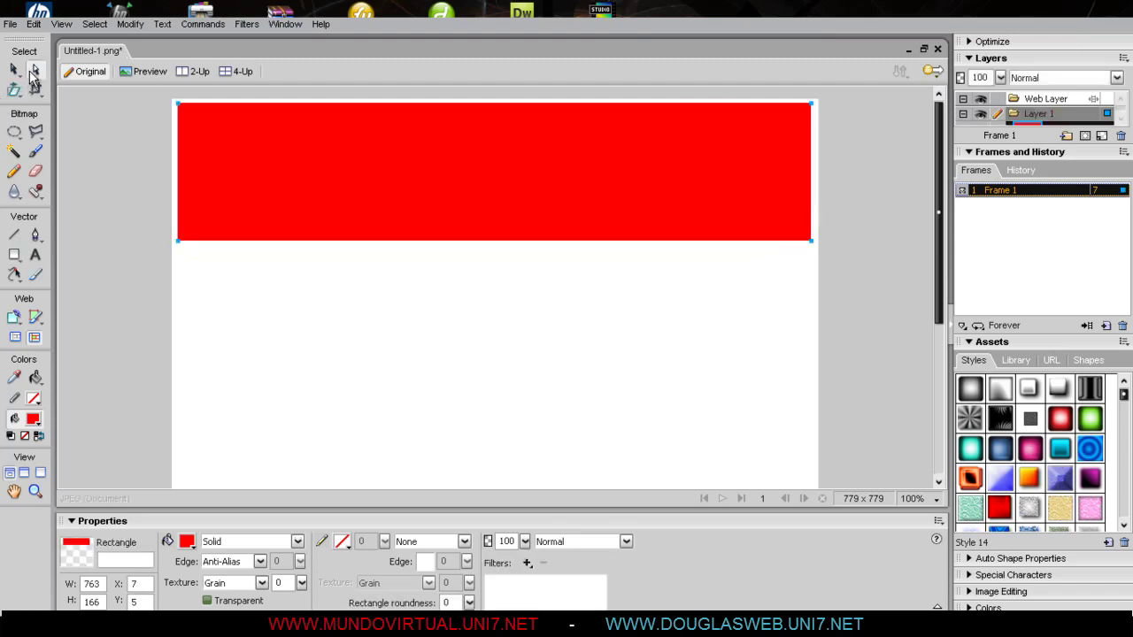
{"action": "left_click_drag", "start_coordinate": [673, 407], "coordinate": [443, 385]}
{"action": "key", "text": "ctrl+a"}
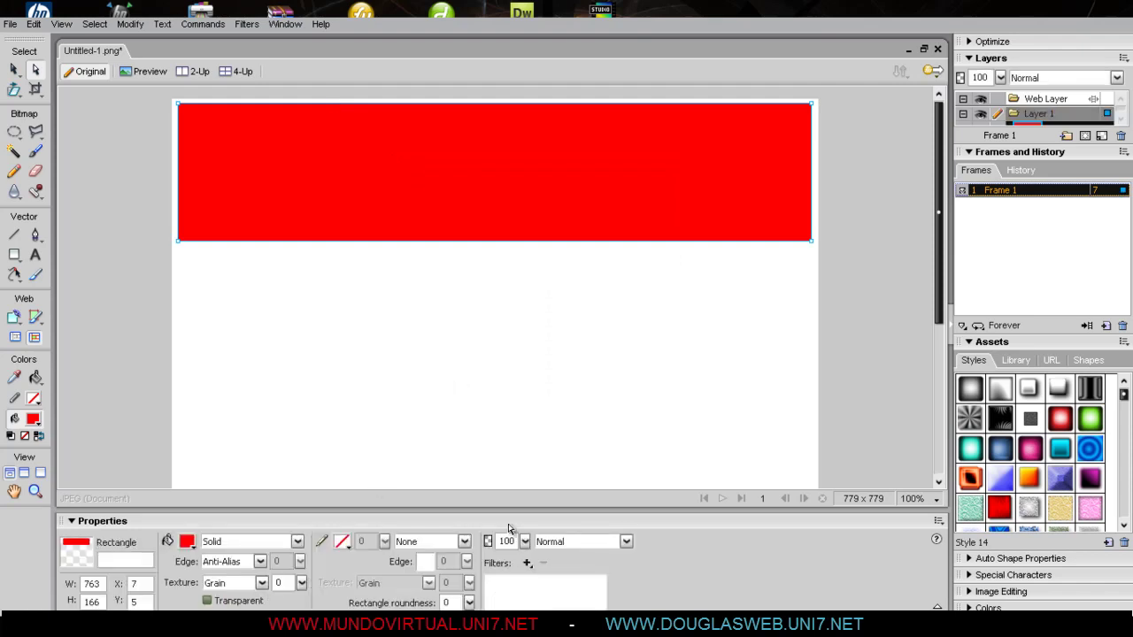
{"action": "left_click", "coordinate": [14, 69]}
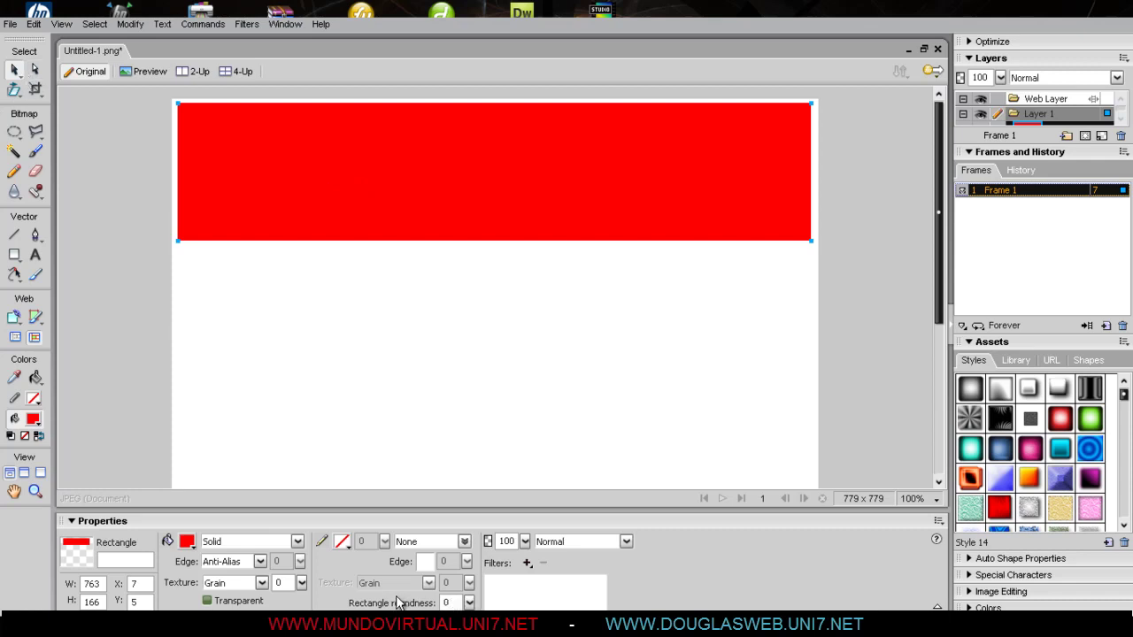
- Set the red rectangle's corner roundness to 6 and change its fill to a linear gradient
{"action": "double_click", "coordinate": [449, 602]}
{"action": "left_click_drag", "start_coordinate": [470, 603], "coordinate": [474, 603]}
{"action": "left_click", "coordinate": [507, 374]}
{"action": "left_click", "coordinate": [550, 239]}
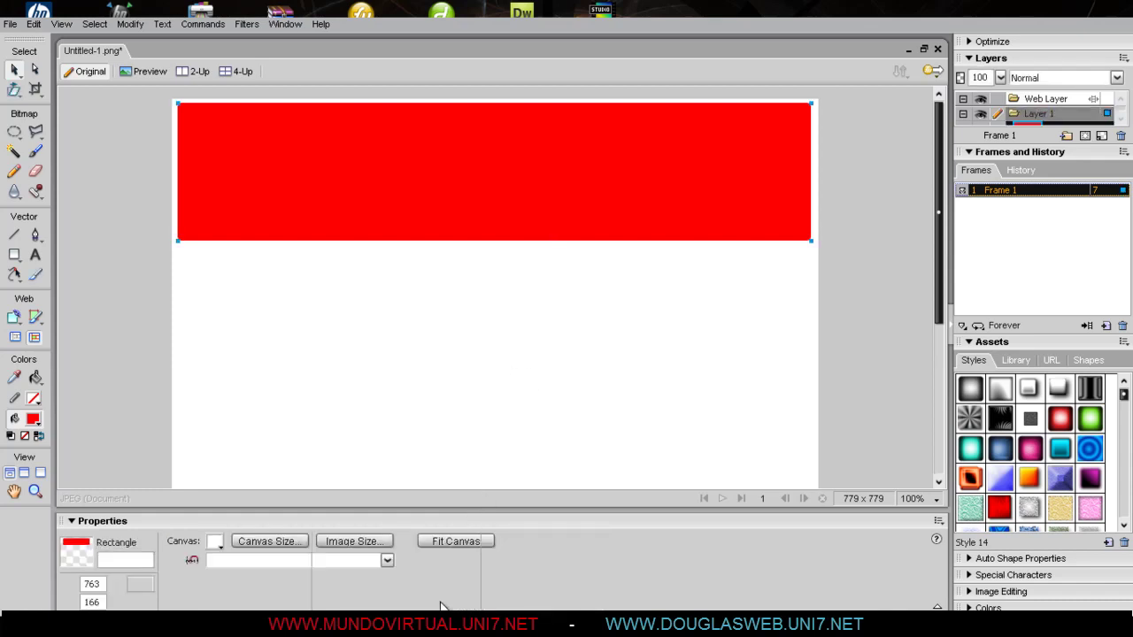
{"action": "left_click", "coordinate": [703, 278]}
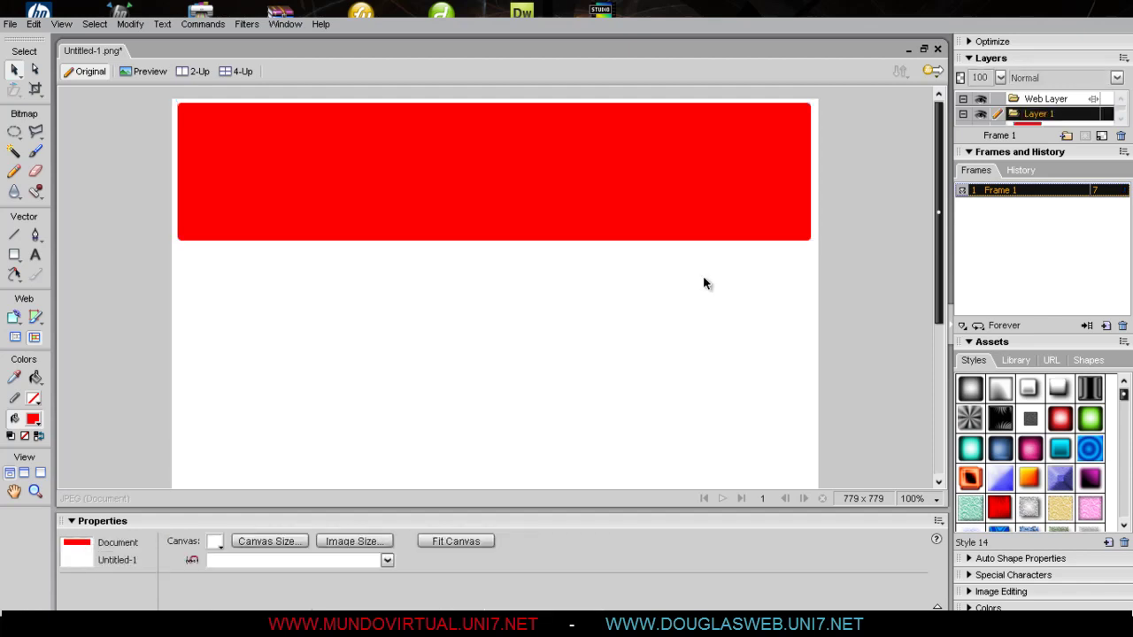
{"action": "left_click_drag", "start_coordinate": [766, 385], "coordinate": [381, 234]}
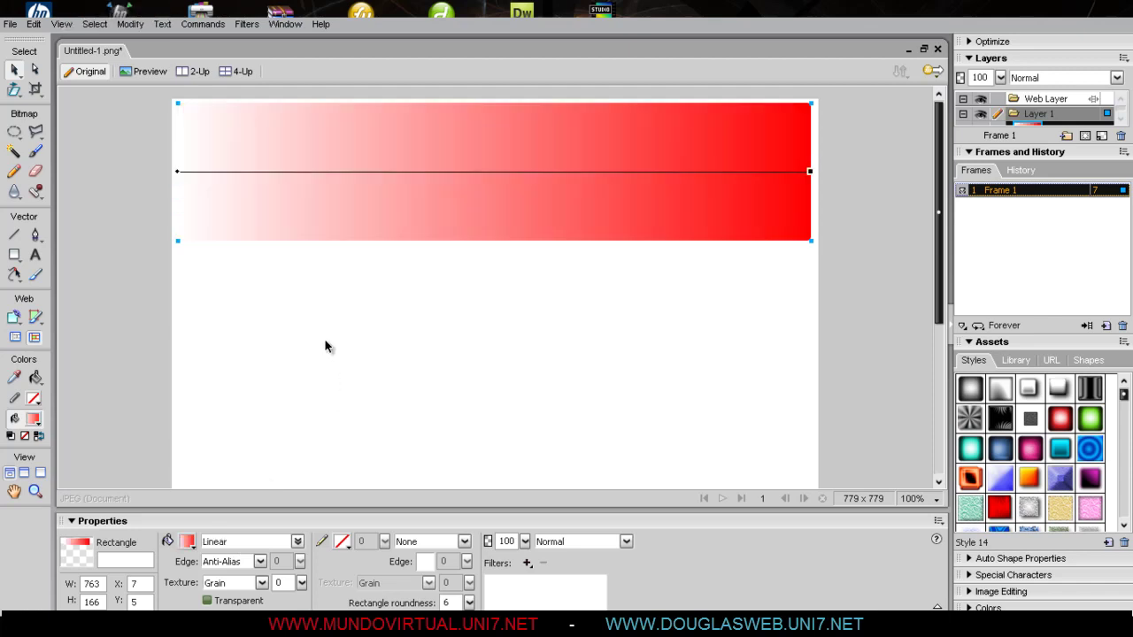
- Try a dark red start colour and a red end colour in the rectangle's linear gradient
{"action": "left_click", "coordinate": [191, 548]}
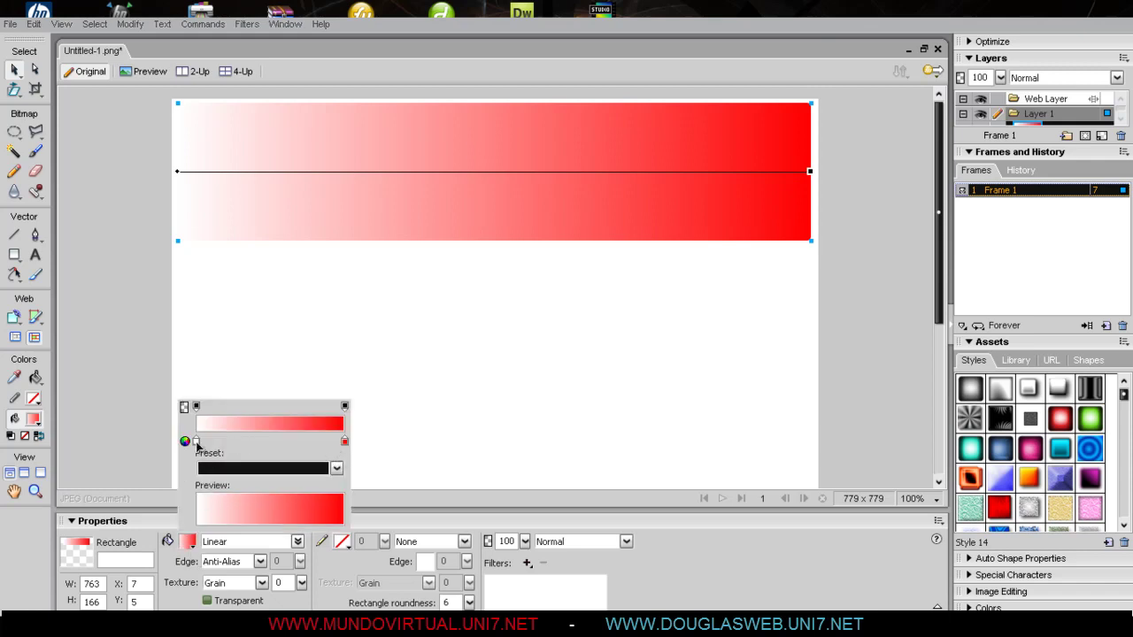
{"action": "left_click", "coordinate": [196, 443]}
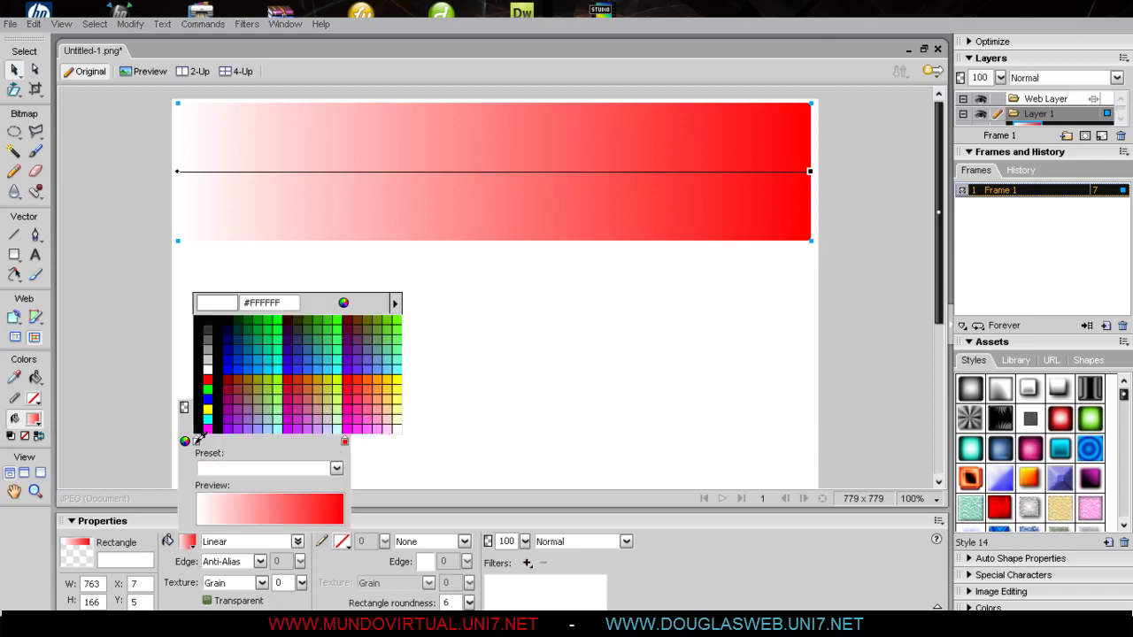
{"action": "left_click", "coordinate": [227, 378]}
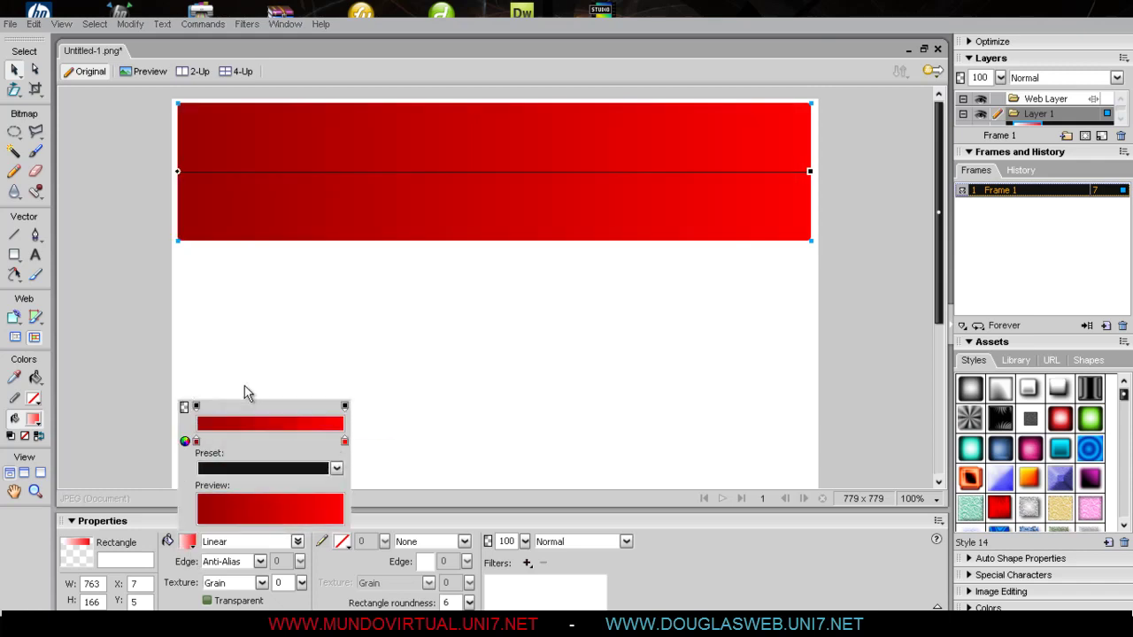
{"action": "left_click", "coordinate": [344, 441]}
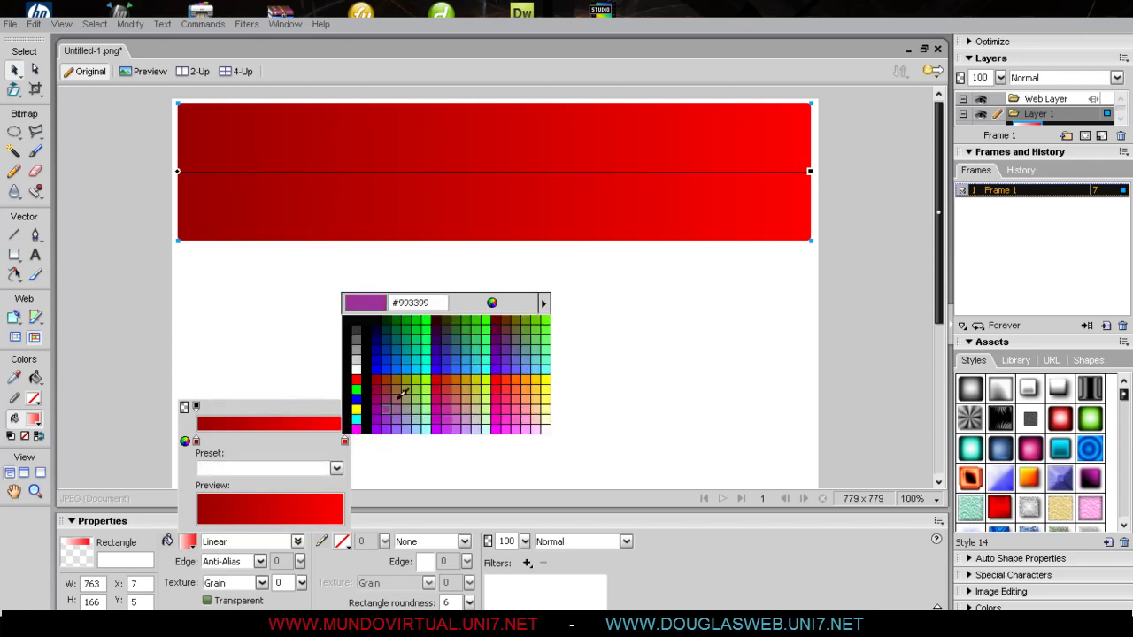
{"action": "left_click", "coordinate": [357, 379]}
{"action": "left_click", "coordinate": [346, 443]}
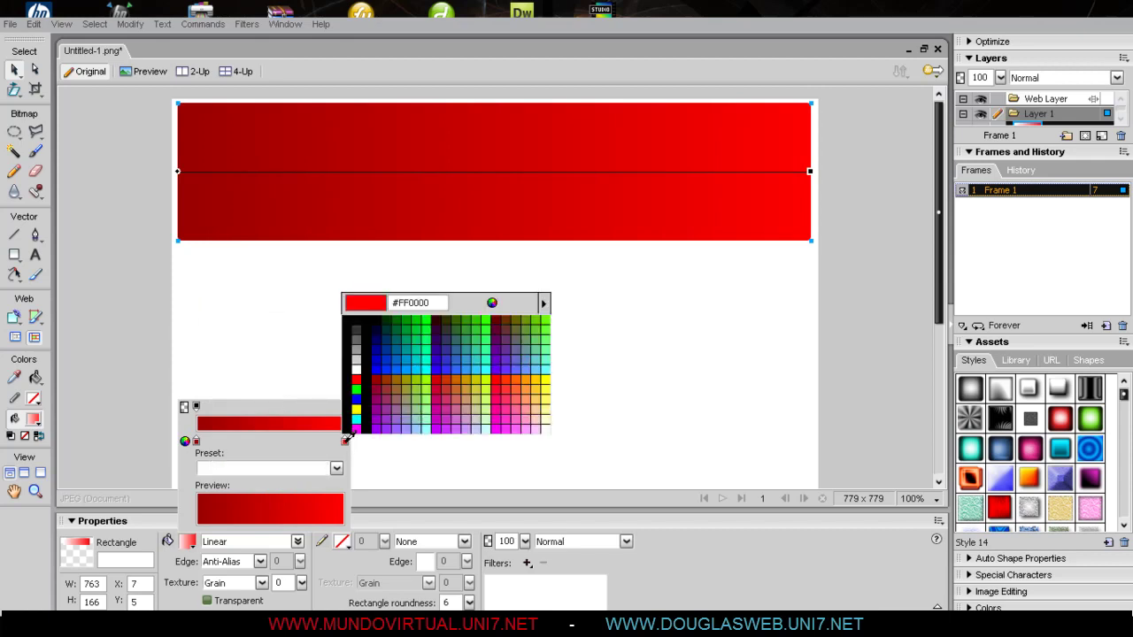
{"action": "left_click", "coordinate": [665, 294]}
{"action": "left_click", "coordinate": [658, 297]}
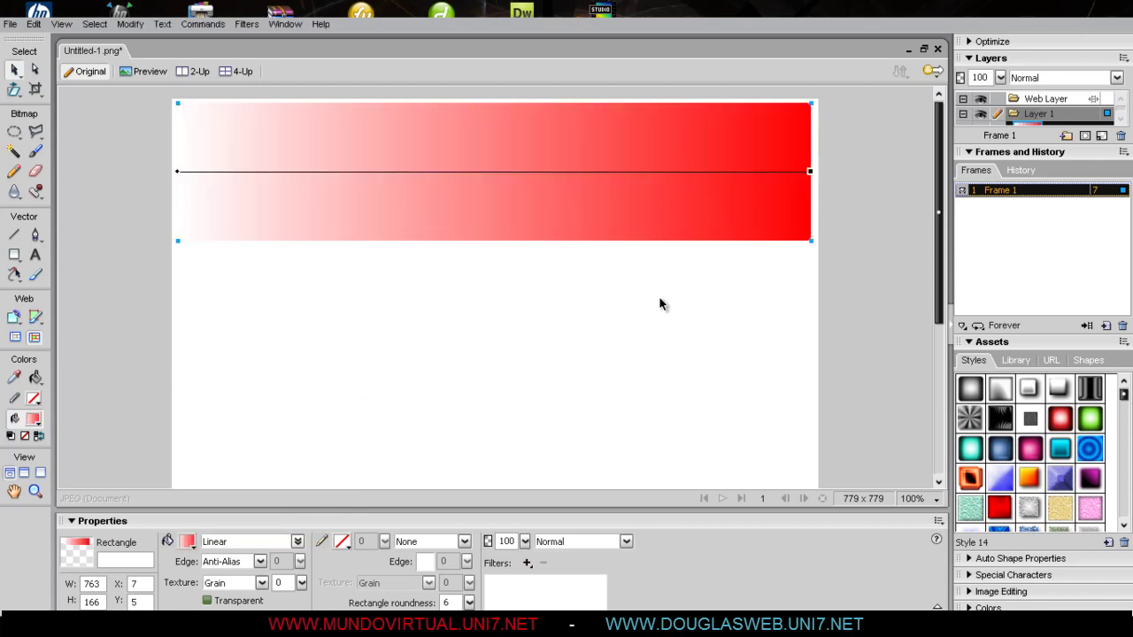
- Try a solid fill on the rectangle and undo it to restore the linear gradient
{"action": "left_click", "coordinate": [188, 542]}
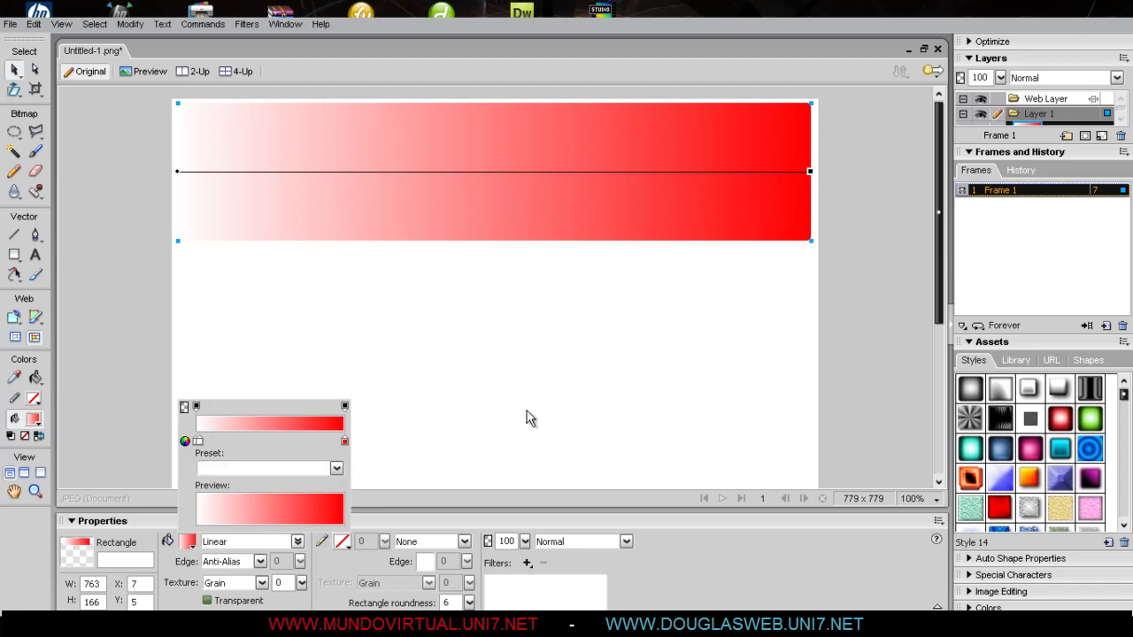
{"action": "left_click", "coordinate": [526, 417]}
{"action": "left_click", "coordinate": [288, 549]}
{"action": "left_click", "coordinate": [274, 455]}
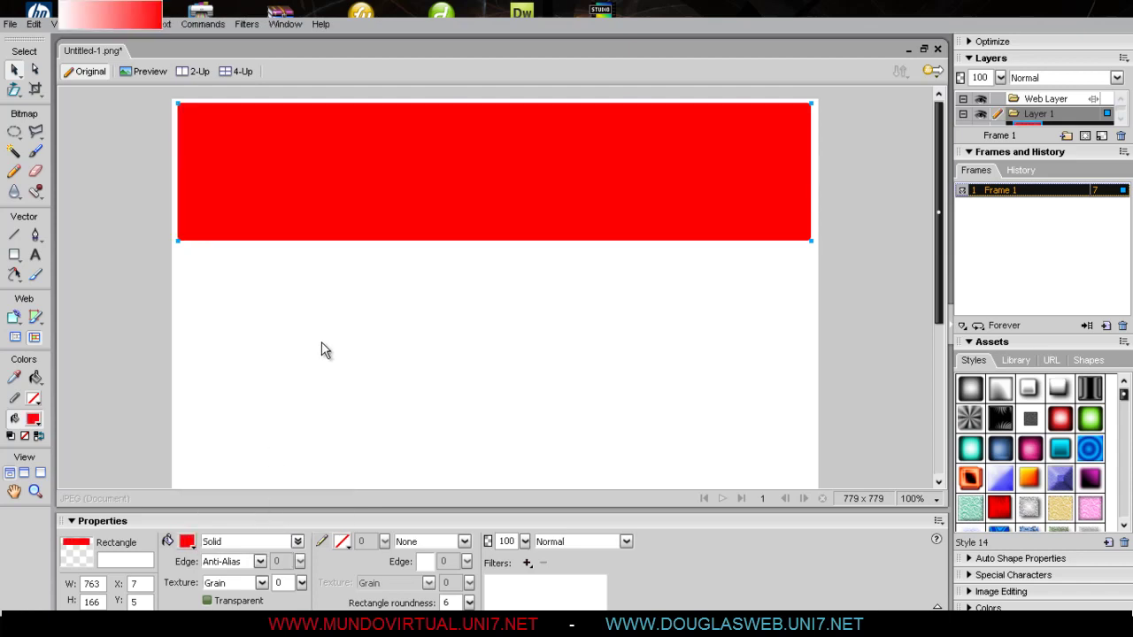
{"action": "key", "text": "ctrl+z"}
- Change the start colour of the rectangle's linear gradient from white to dark red
{"action": "left_click", "coordinate": [195, 548]}
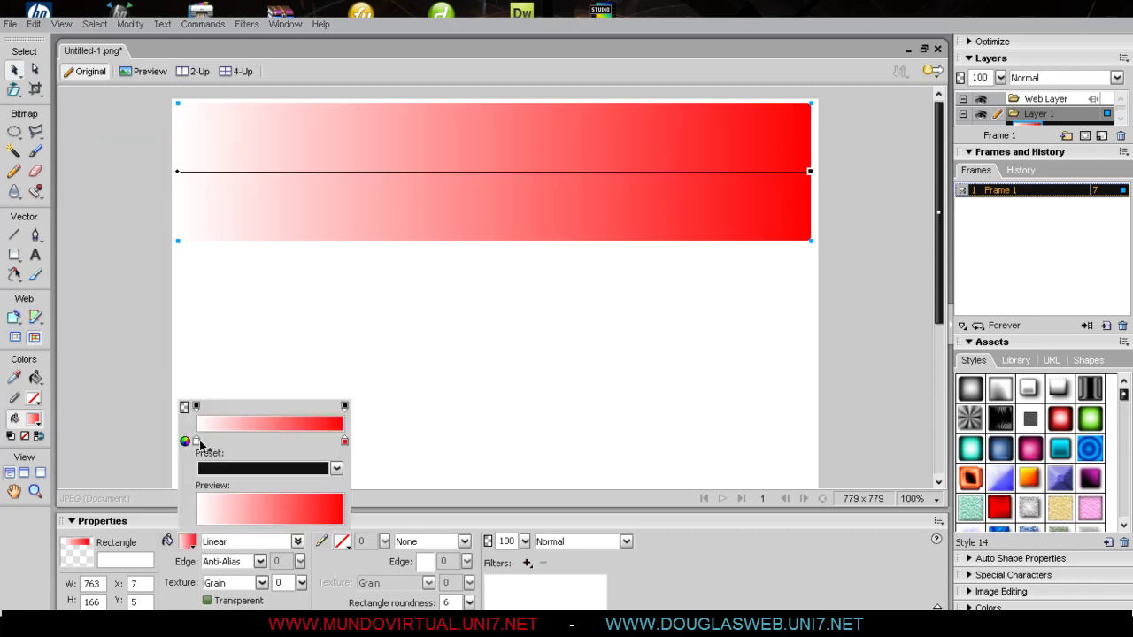
{"action": "left_click", "coordinate": [197, 443]}
{"action": "left_click", "coordinate": [230, 380]}
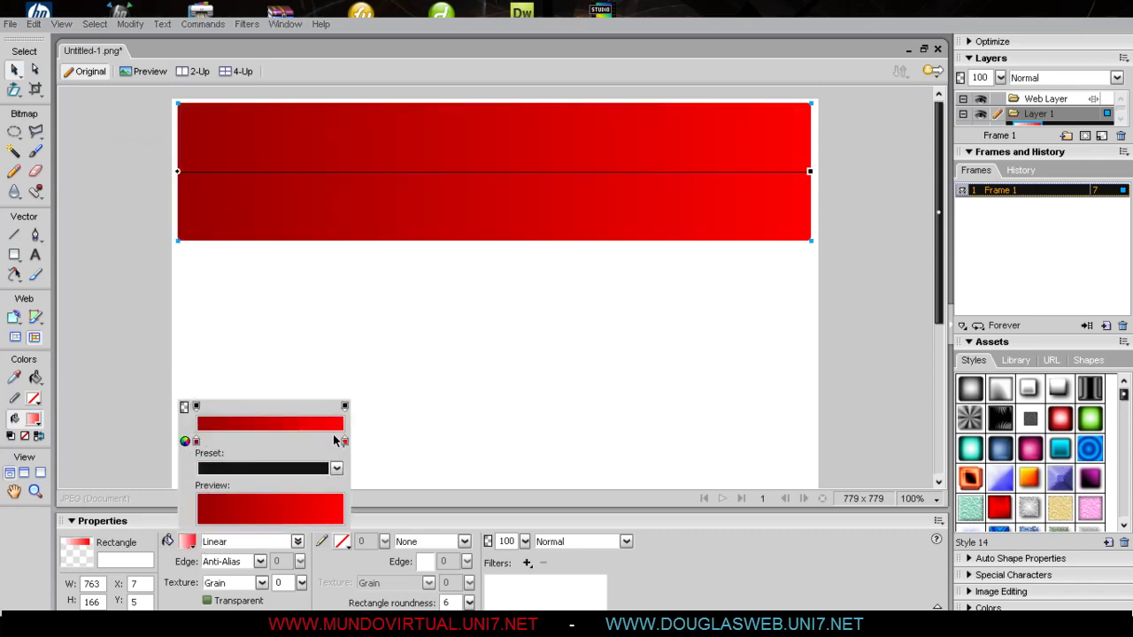
{"action": "left_click", "coordinate": [595, 328]}
{"action": "left_click", "coordinate": [629, 322]}
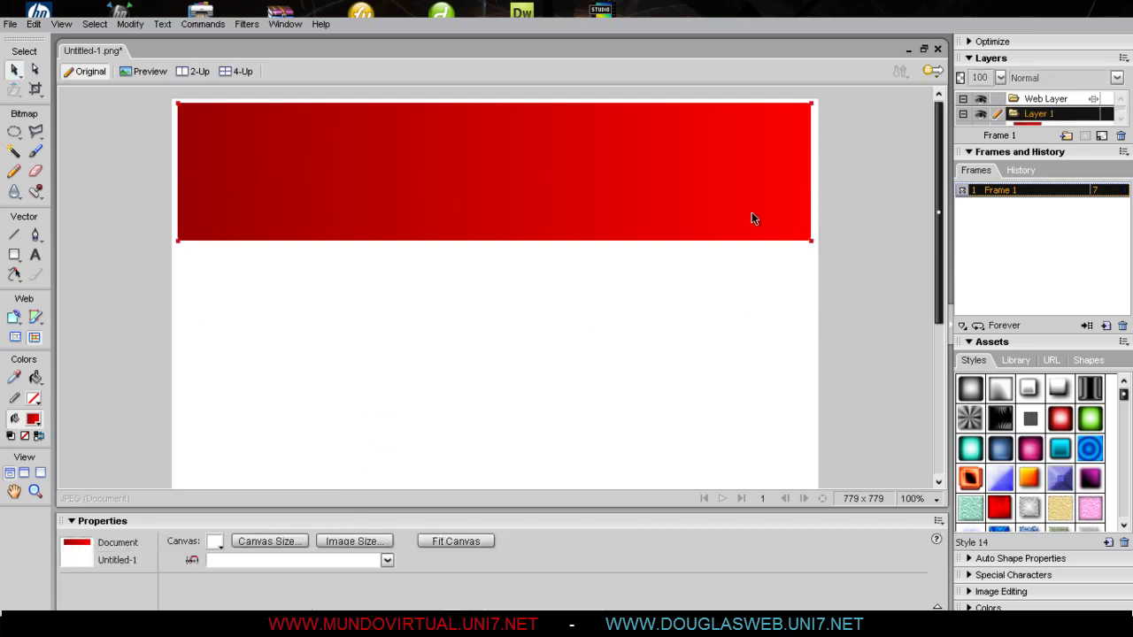
- Reorient the rectangle's gradient vertically so it runs from dark red at the upper edge to bright red below
{"action": "left_click", "coordinate": [752, 193]}
{"action": "left_click_drag", "start_coordinate": [809, 171], "coordinate": [177, 314]}
{"action": "left_click_drag", "start_coordinate": [177, 172], "coordinate": [495, 130]}
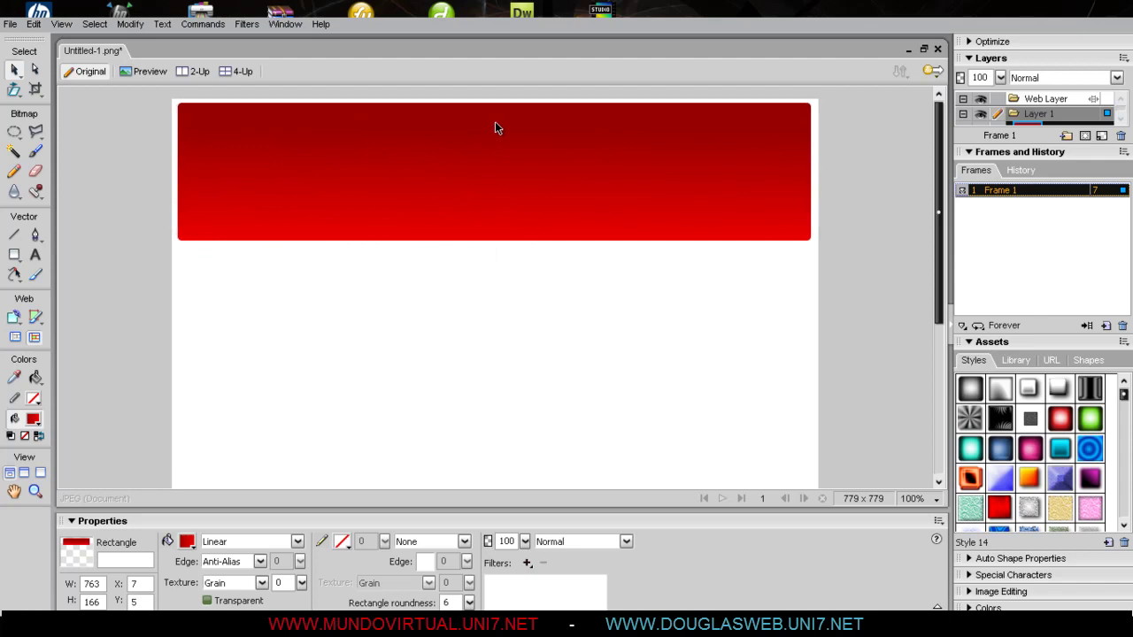
{"action": "left_click", "coordinate": [551, 349]}
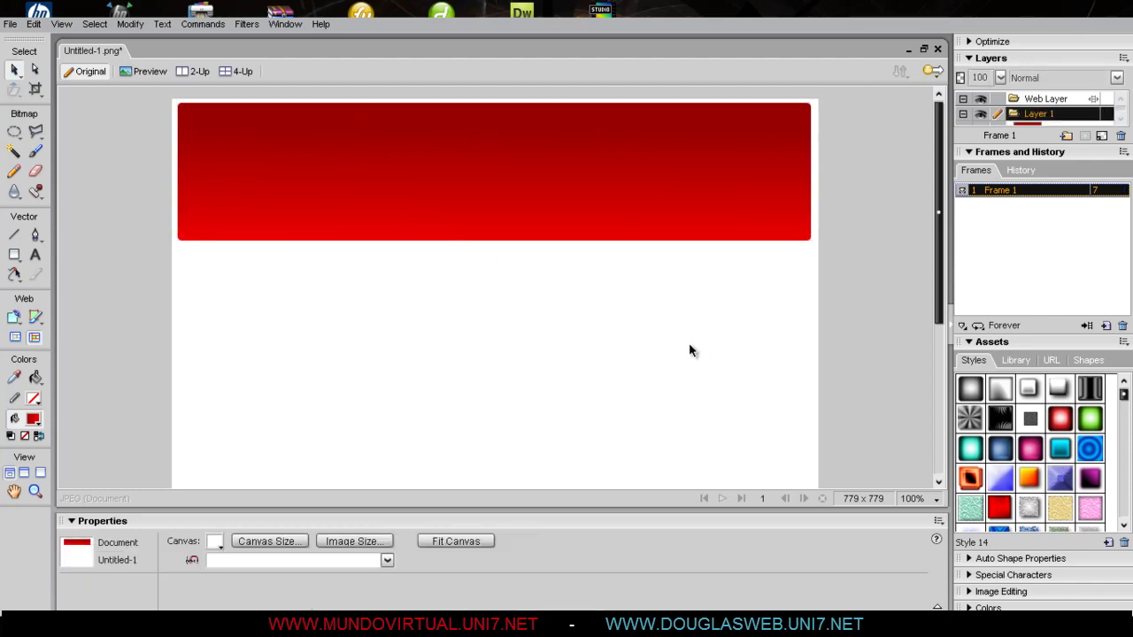
- Draw a second rectangle about 756 × 161 px just below the gradient banner and give it a solid fill
{"action": "left_click", "coordinate": [14, 255]}
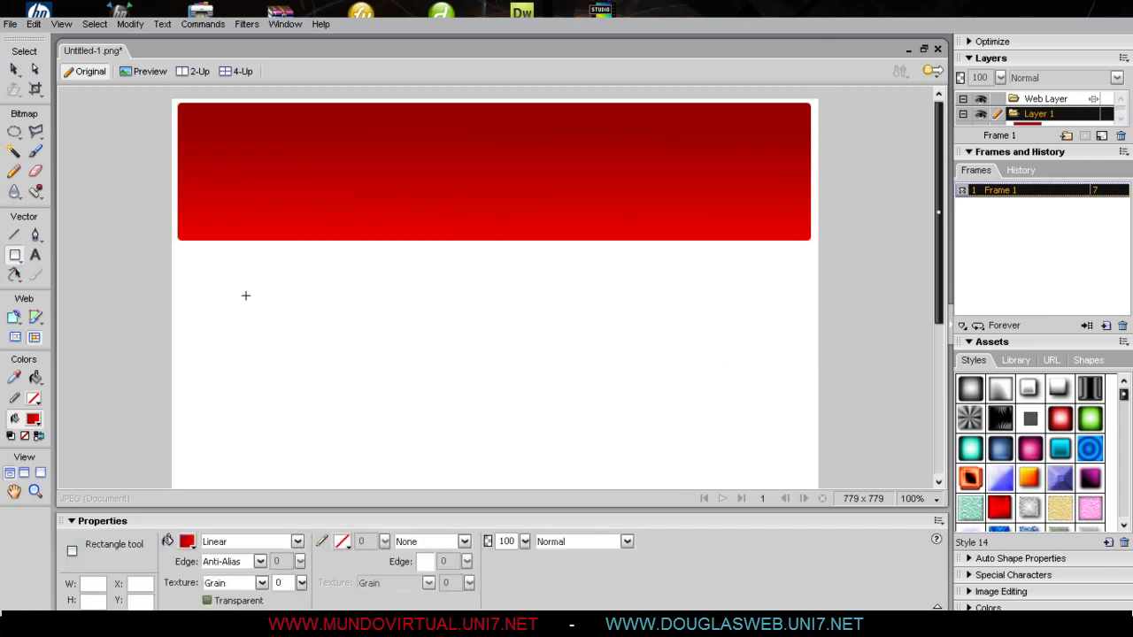
{"action": "left_click_drag", "start_coordinate": [177, 247], "coordinate": [805, 382]}
{"action": "left_click", "coordinate": [271, 541]}
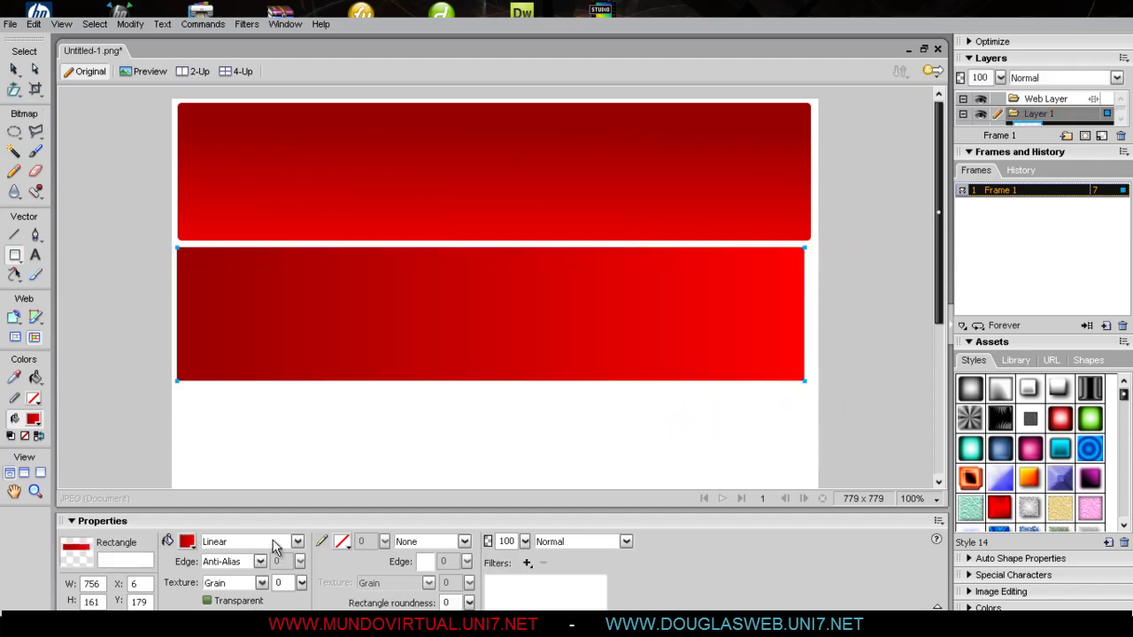
{"action": "left_click", "coordinate": [248, 529]}
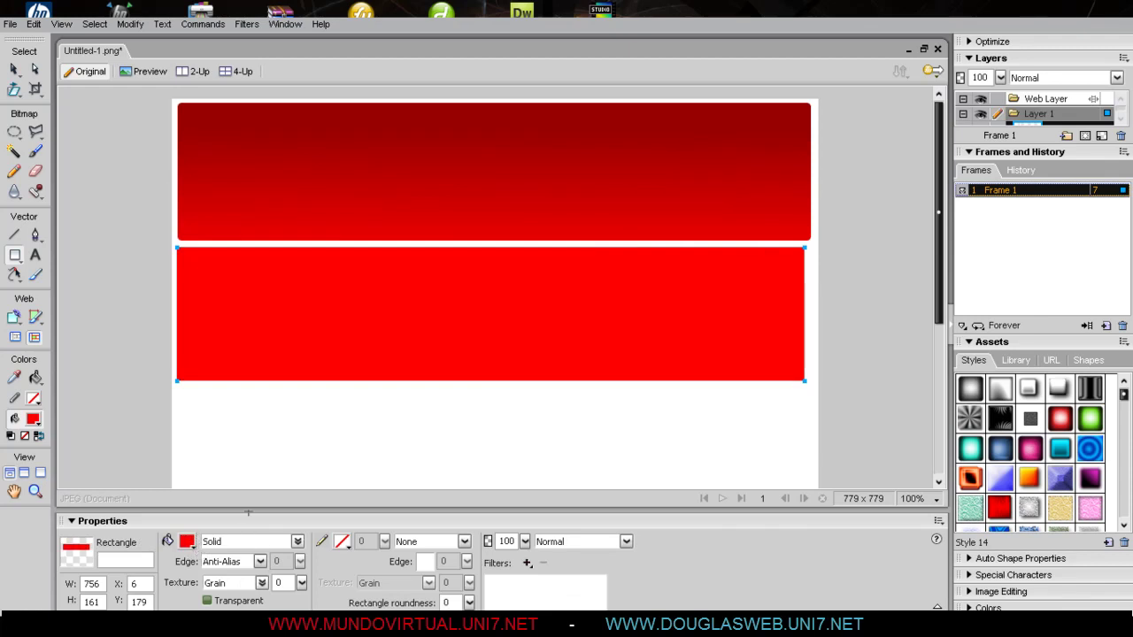
- Move the lower rectangle to about X 10, Y 181 and fill it with solid blue
{"action": "left_click", "coordinate": [17, 71]}
{"action": "mouse_move", "coordinate": [458, 341]}
{"action": "left_mouse_down"}
{"action": "mouse_move", "coordinate": [471, 334]}
{"action": "mouse_move", "coordinate": [462, 343]}
{"action": "left_mouse_up"}
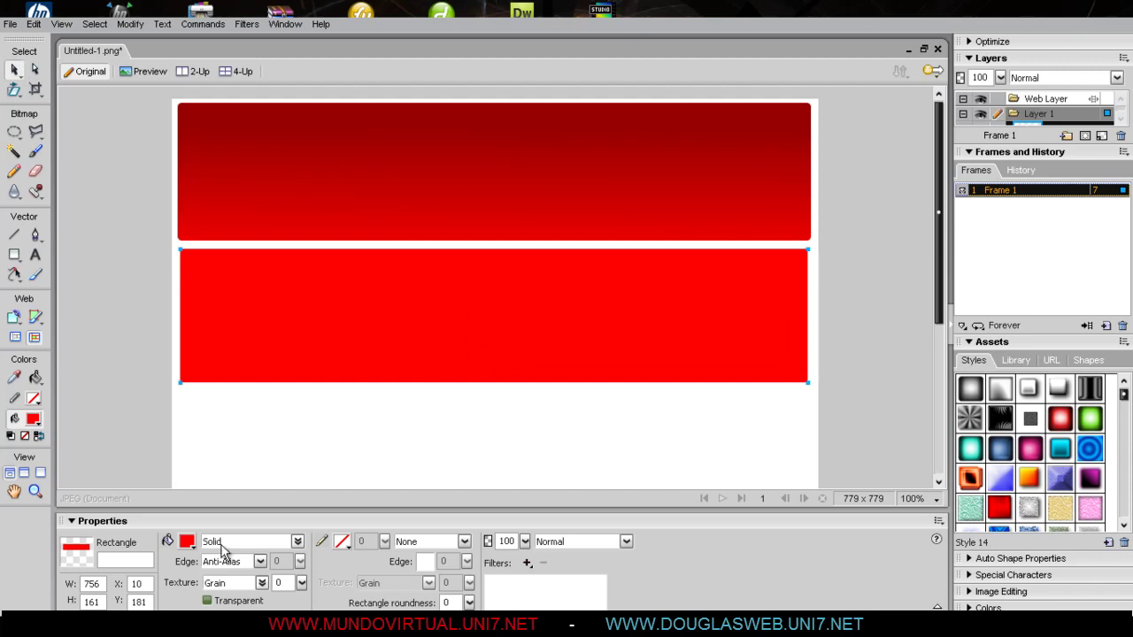
{"action": "left_click", "coordinate": [187, 542]}
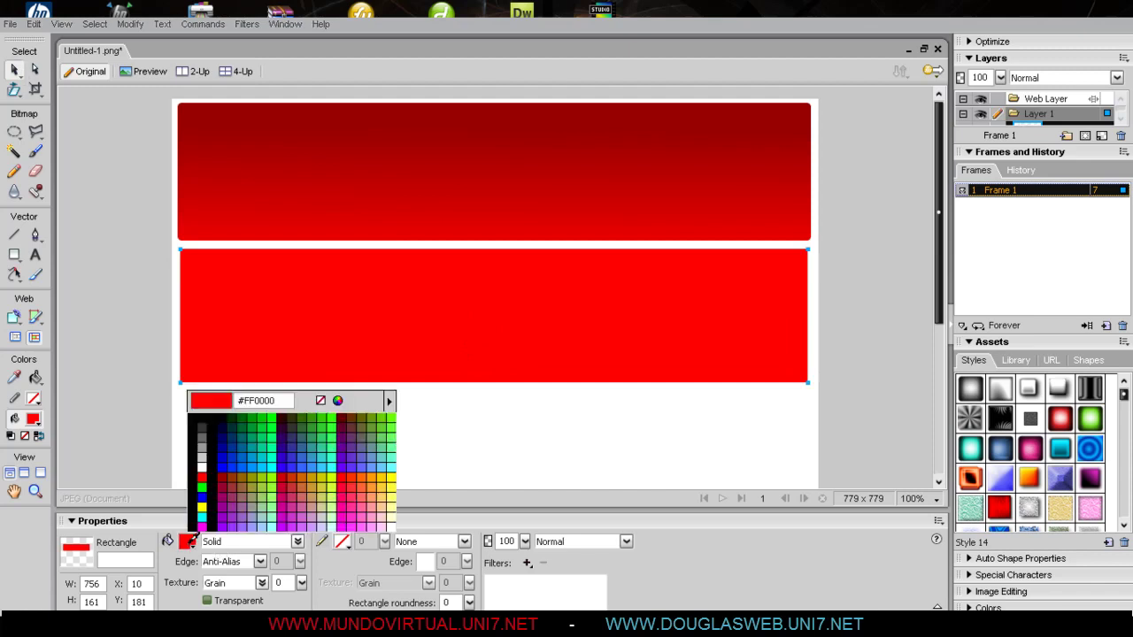
{"action": "left_click", "coordinate": [202, 496]}
{"action": "left_click", "coordinate": [559, 448]}
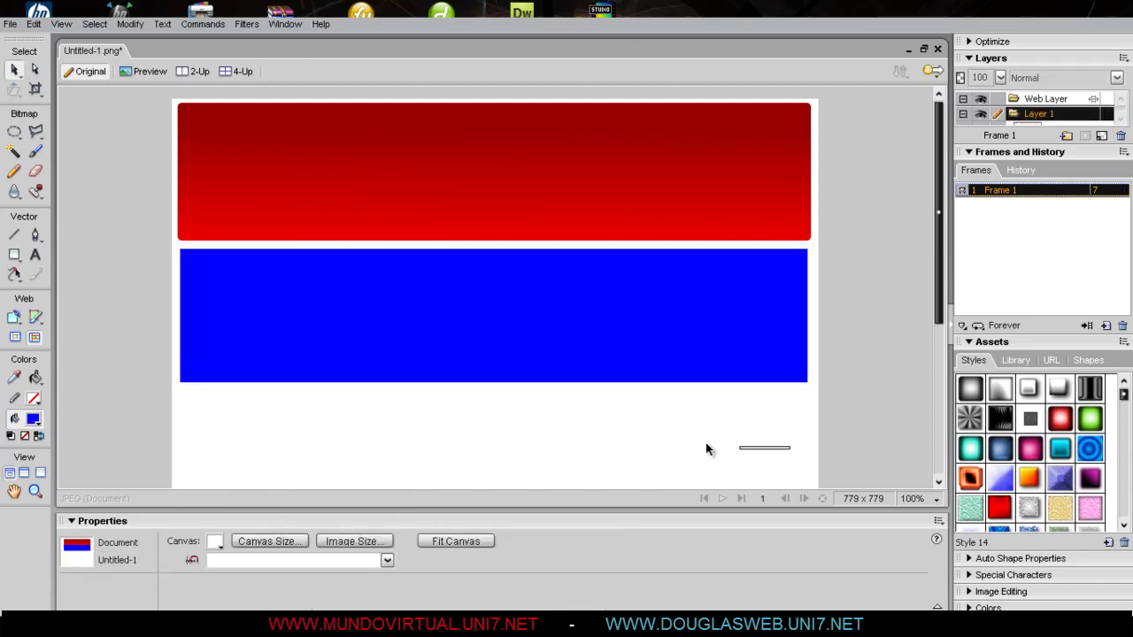
- Recolour the lower rectangle's solid fill, trying bright green (#00FF00) and a dark green
{"action": "left_click", "coordinate": [498, 351]}
{"action": "left_click", "coordinate": [187, 542]}
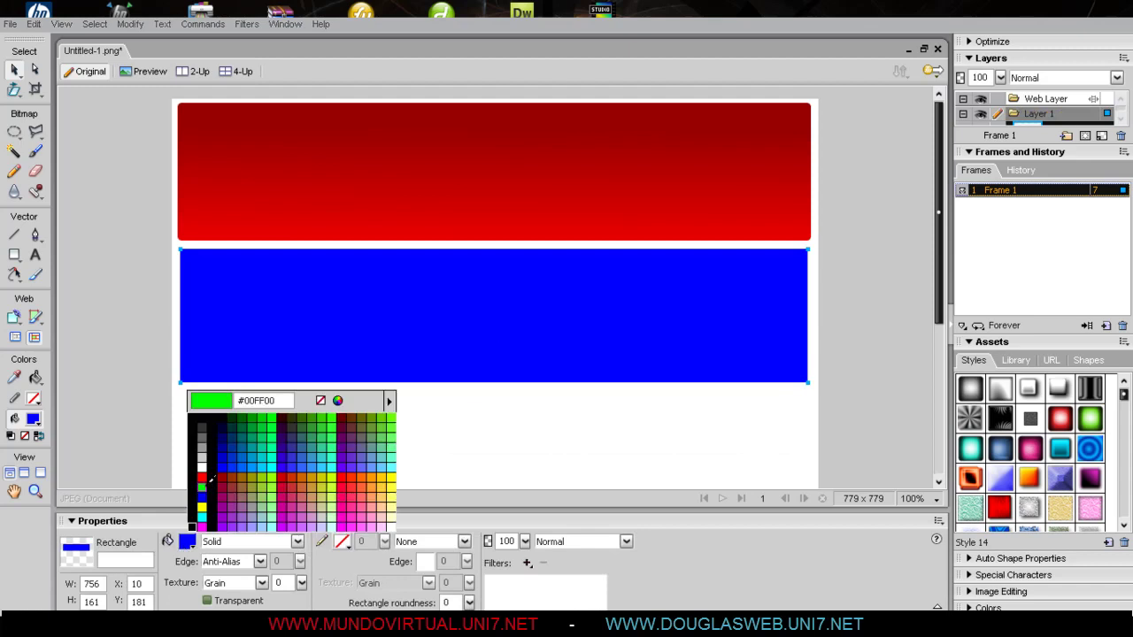
{"action": "left_click", "coordinate": [211, 479]}
{"action": "left_click", "coordinate": [187, 542]}
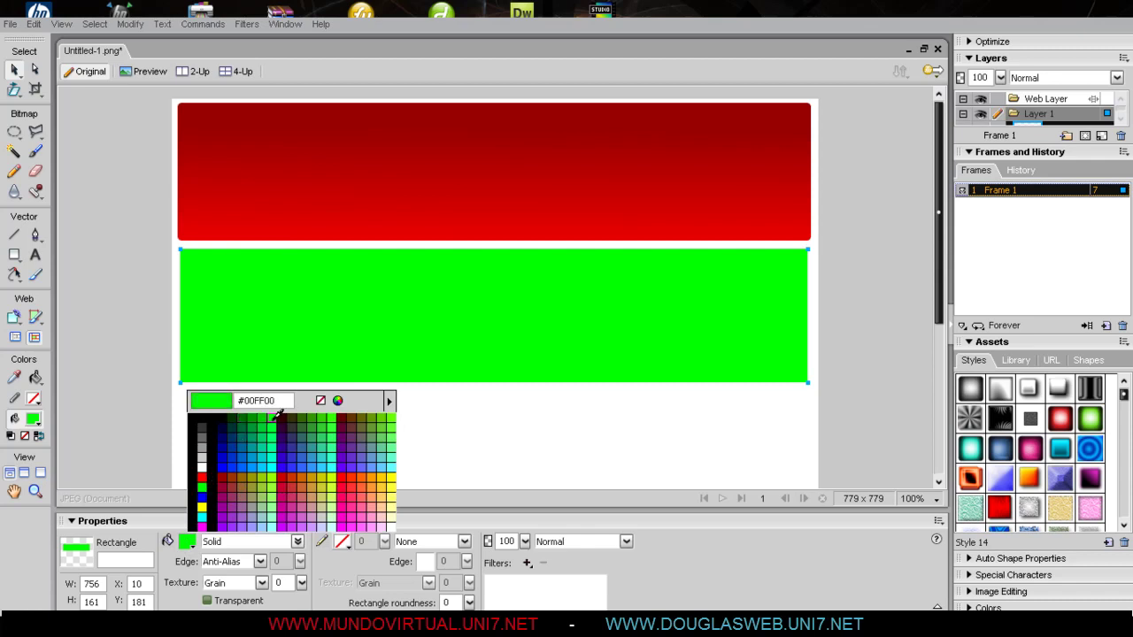
{"action": "left_click", "coordinate": [241, 418]}
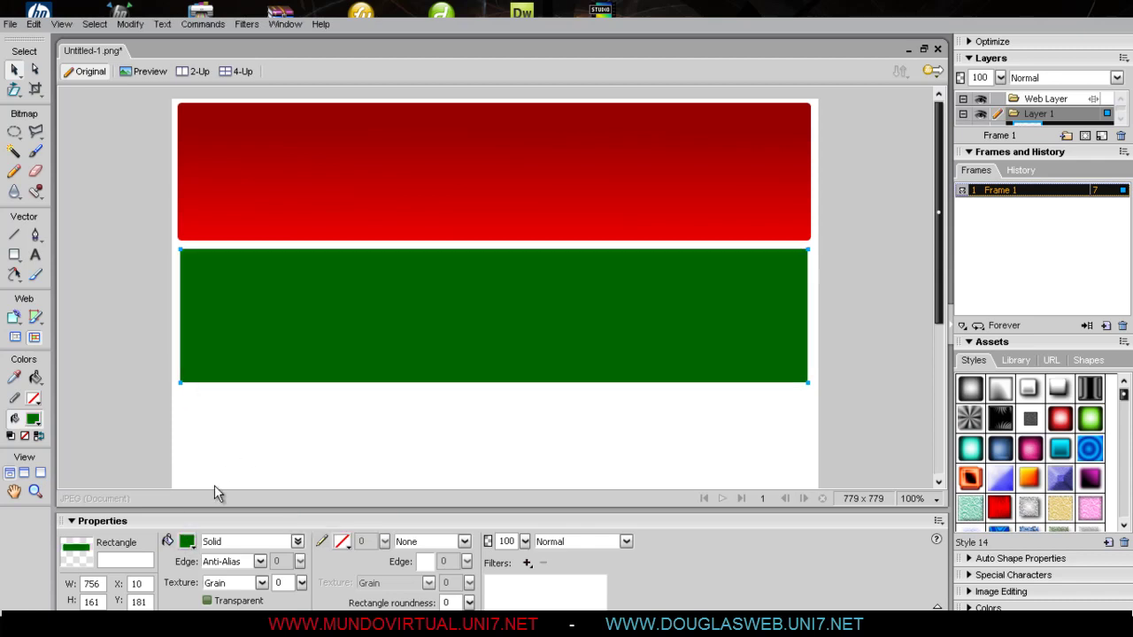
- Try a #00CC00 green and a light blue as the lower rectangle's solid fill
{"action": "left_click", "coordinate": [186, 542]}
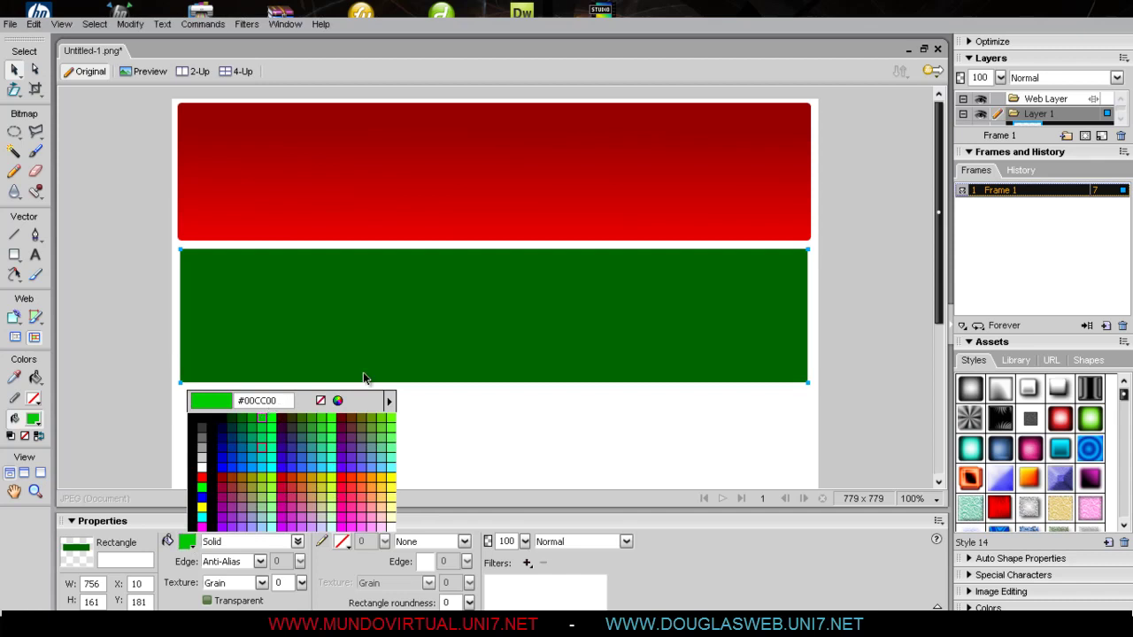
{"action": "left_click", "coordinate": [282, 402]}
{"action": "left_click_drag", "start_coordinate": [561, 426], "coordinate": [302, 419]}
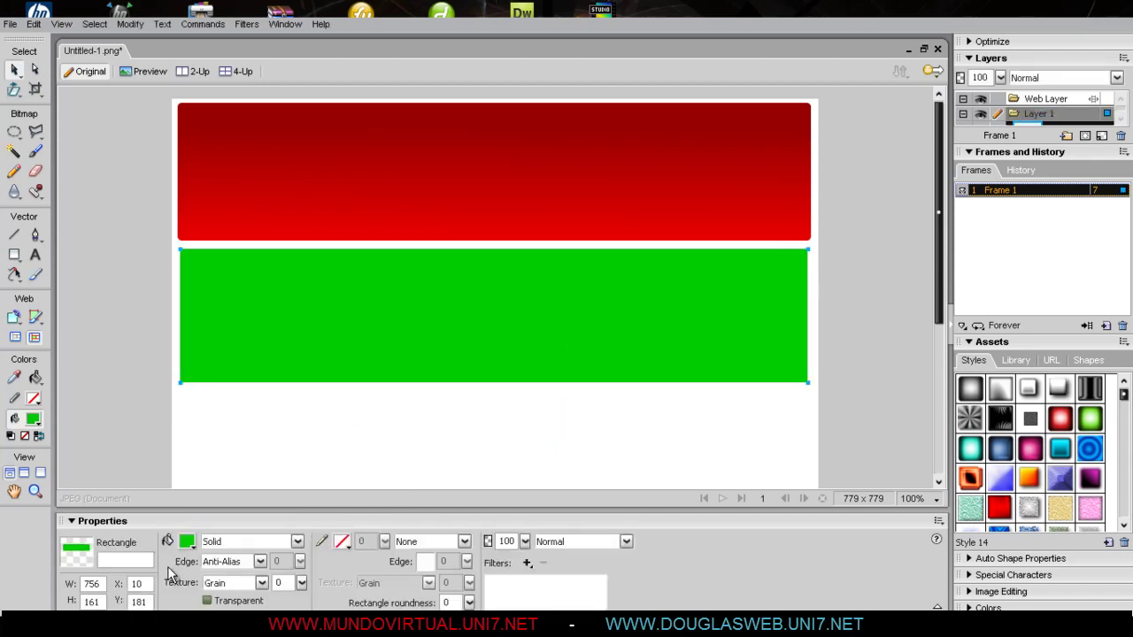
{"action": "left_click", "coordinate": [186, 542]}
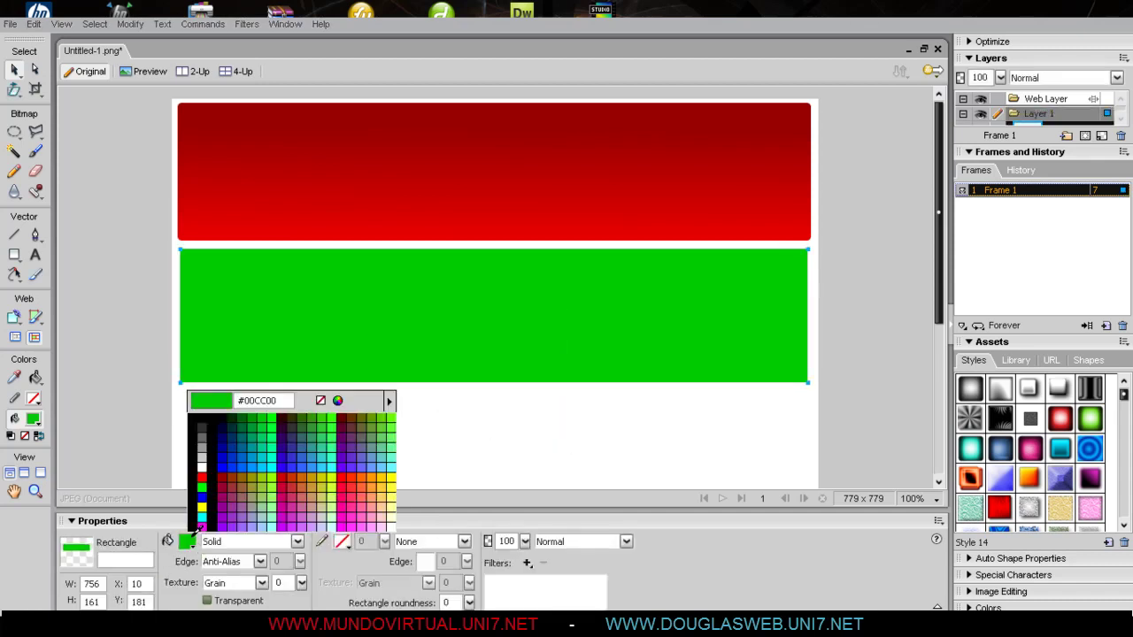
{"action": "left_click", "coordinate": [257, 461]}
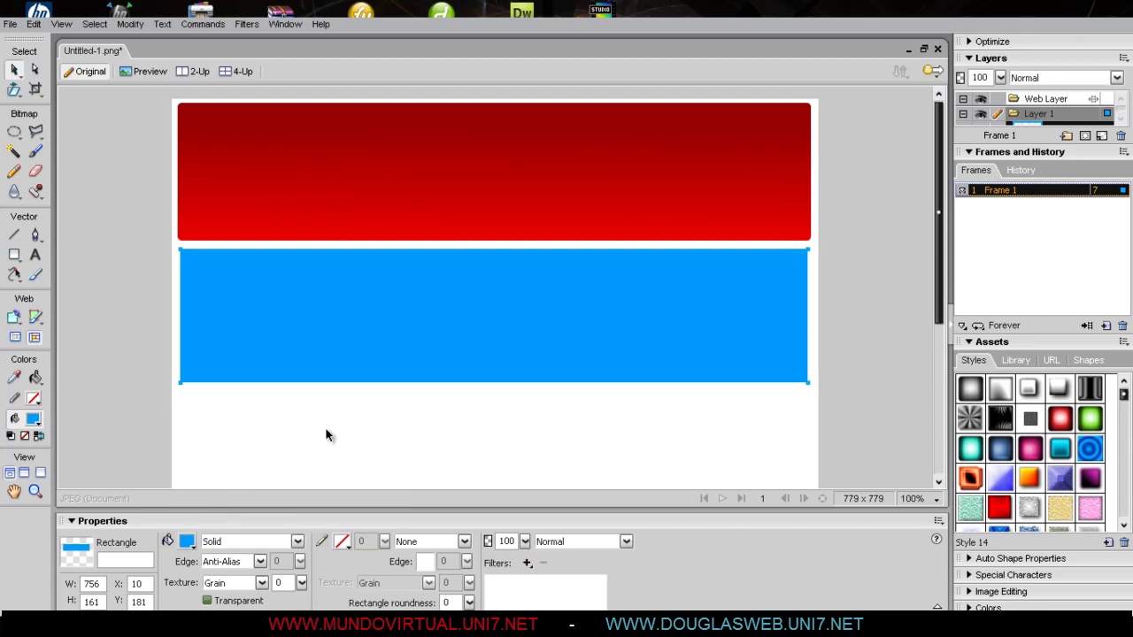
- Delete the light blue rectangle below the red gradient banner
{"action": "left_click_drag", "start_coordinate": [465, 460], "coordinate": [359, 389]}
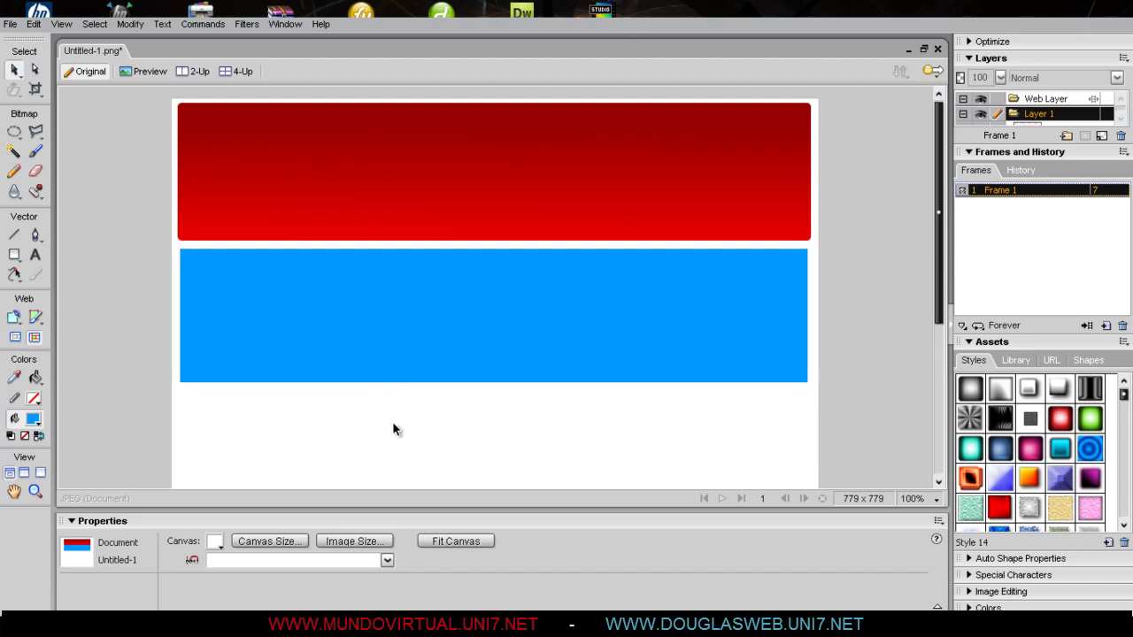
{"action": "left_click", "coordinate": [415, 370]}
{"action": "key", "text": "Delete"}
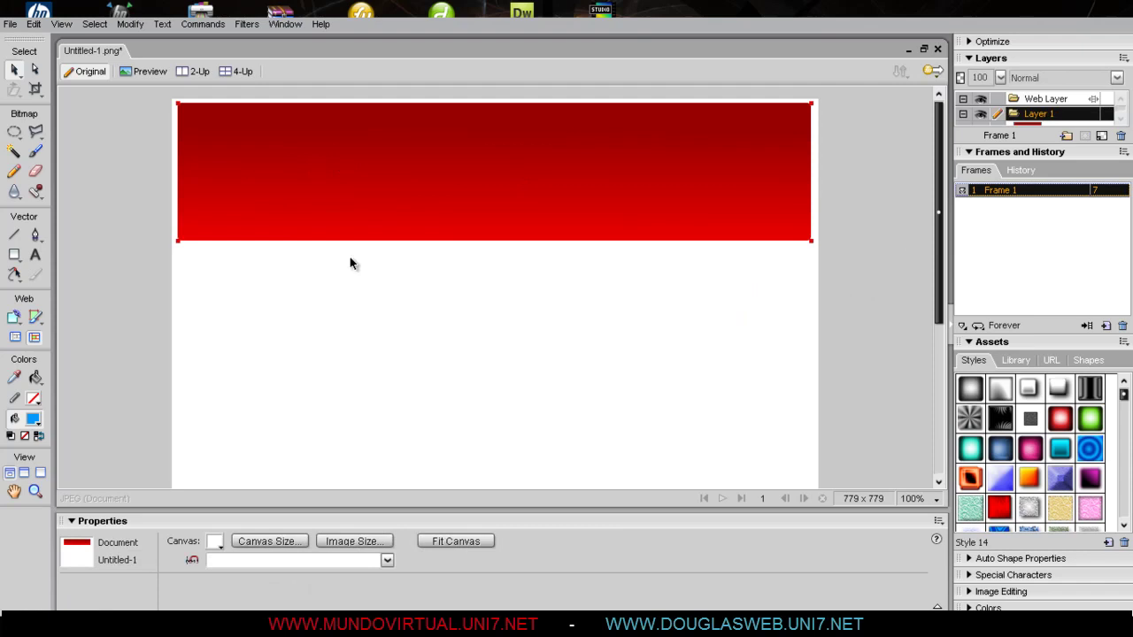
- Set the red banner's rectangle roundness to 9 and duplicate the banner in place
{"action": "left_click_drag", "start_coordinate": [625, 377], "coordinate": [222, 365]}
{"action": "left_click", "coordinate": [650, 223]}
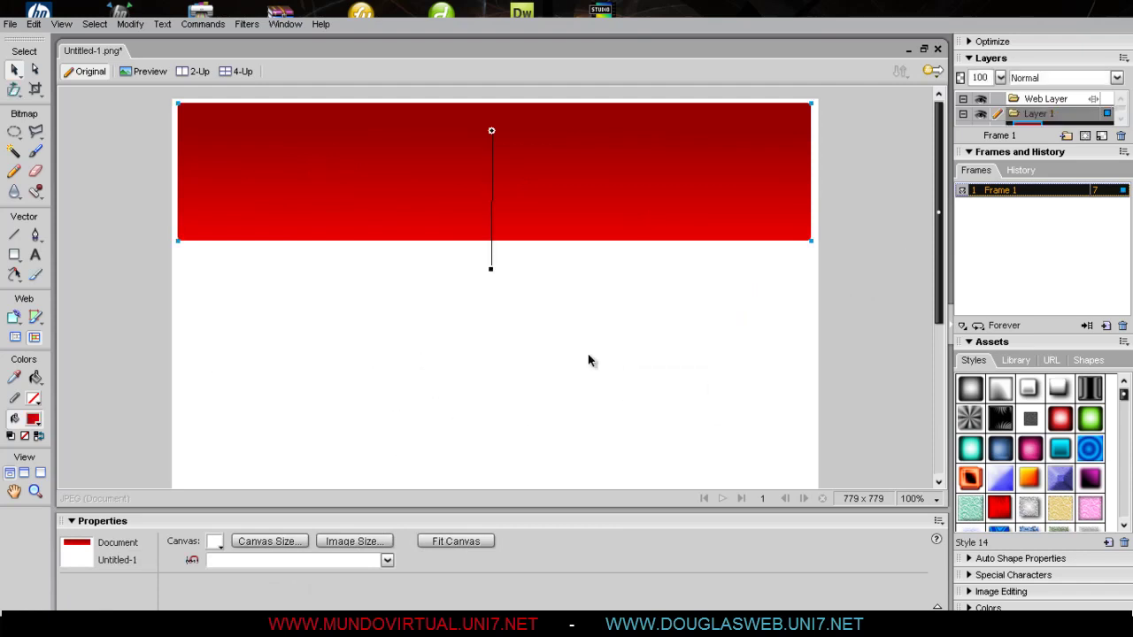
{"action": "left_click", "coordinate": [470, 603]}
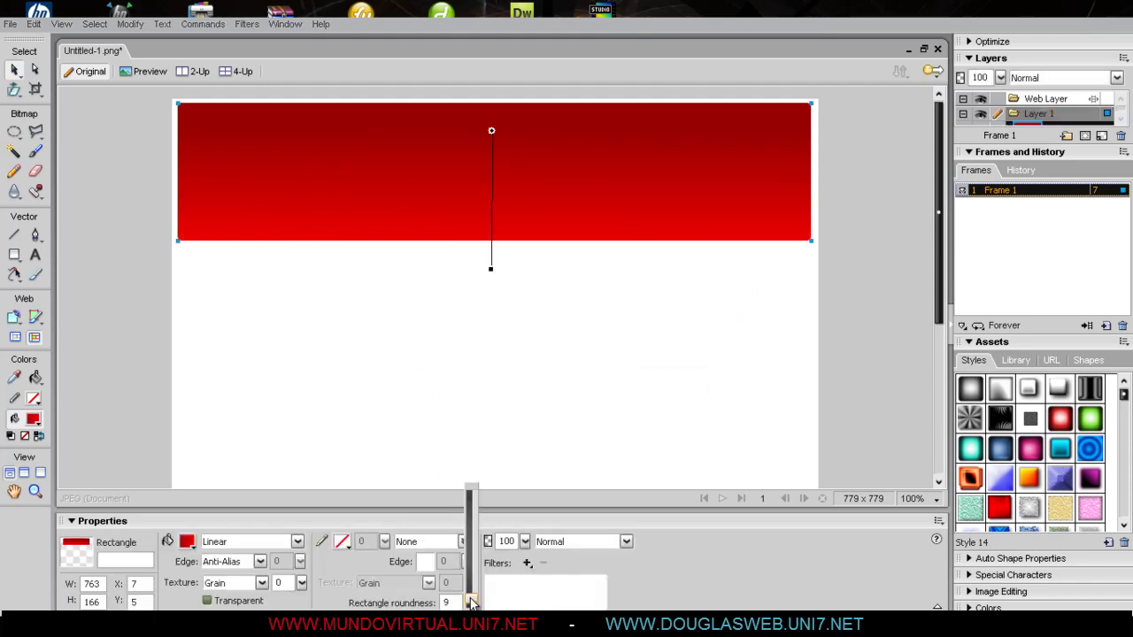
{"action": "left_click", "coordinate": [549, 398]}
{"action": "left_click", "coordinate": [678, 238]}
{"action": "left_click", "coordinate": [592, 369]}
{"action": "left_click", "coordinate": [539, 139]}
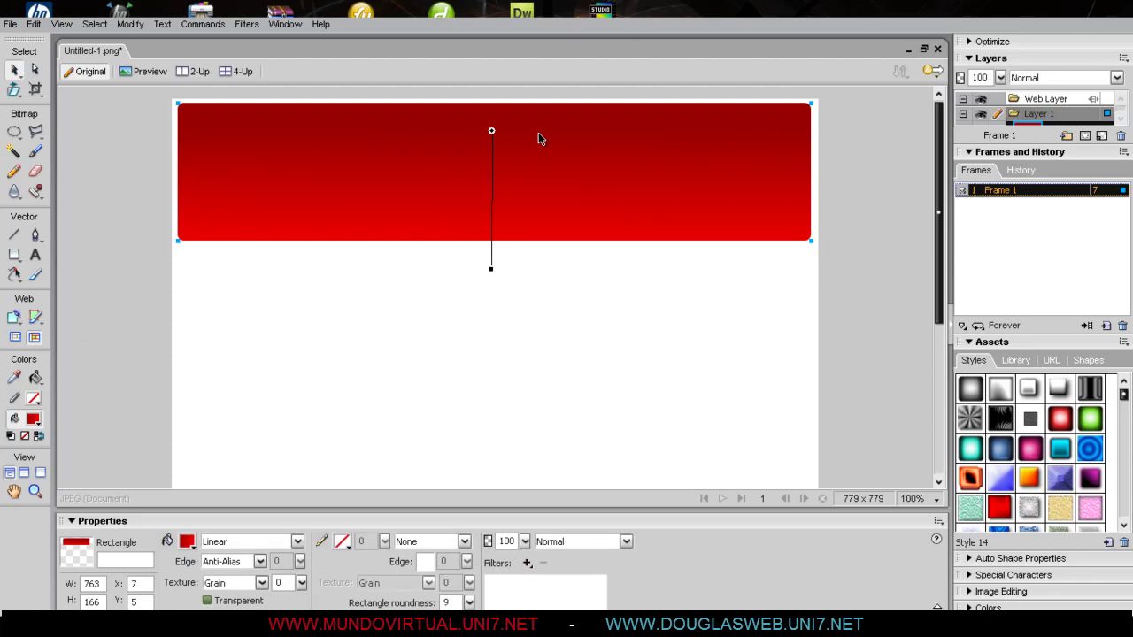
{"action": "left_click", "coordinate": [539, 135]}
{"action": "left_click", "coordinate": [525, 162]}
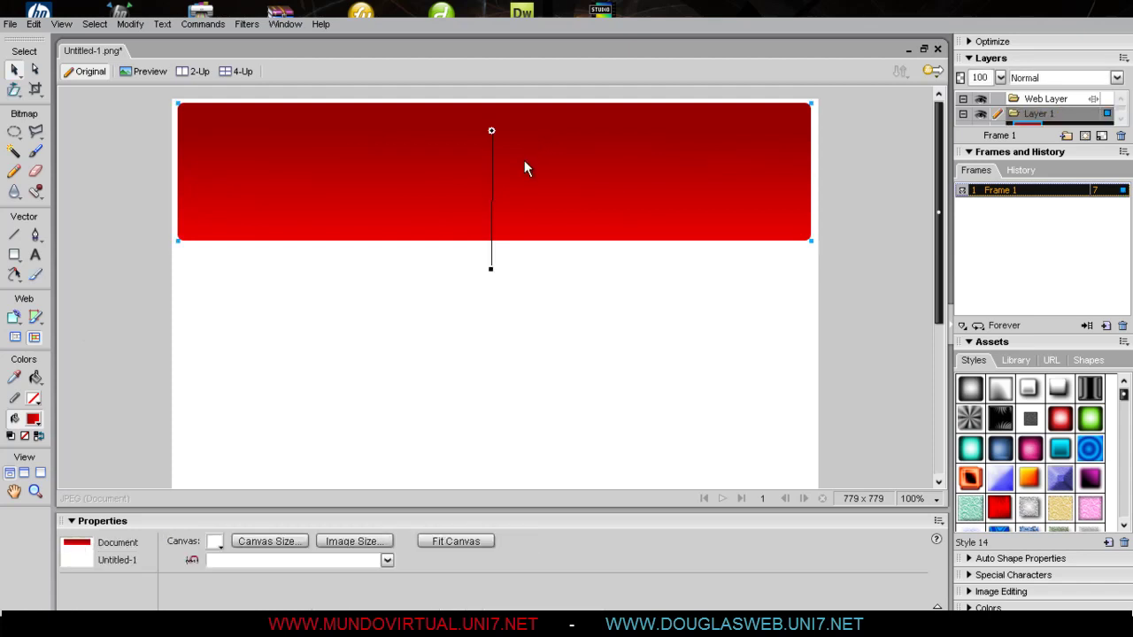
{"action": "left_click", "coordinate": [15, 91]}
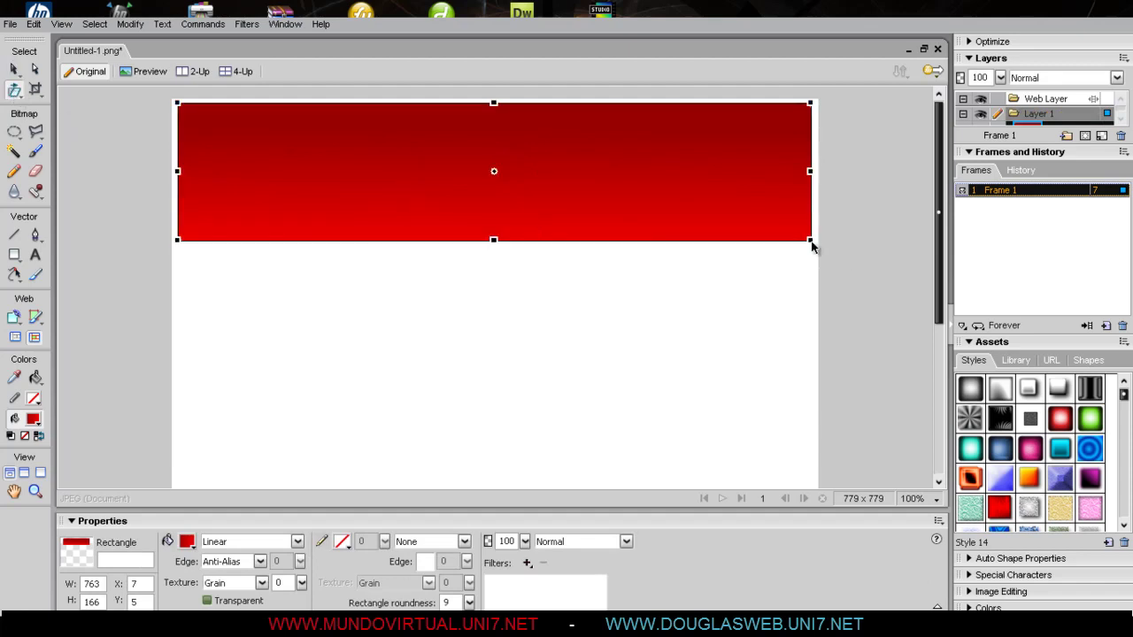
{"action": "left_click_drag", "start_coordinate": [811, 244], "coordinate": [790, 221]}
{"action": "key", "text": "Escape"}
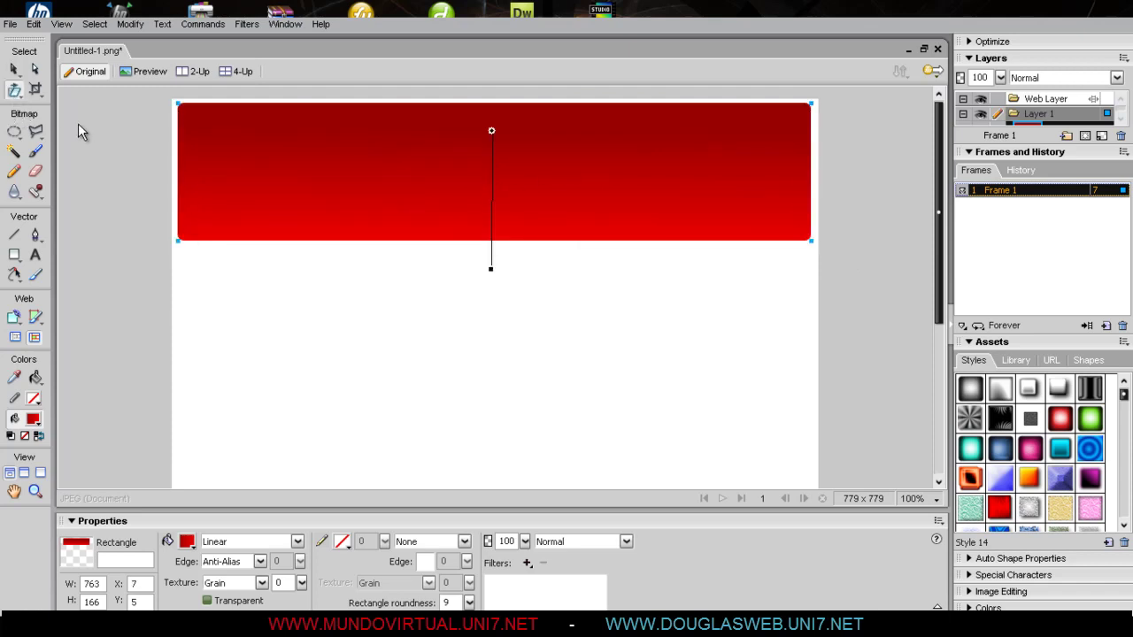
{"action": "key", "text": "q"}
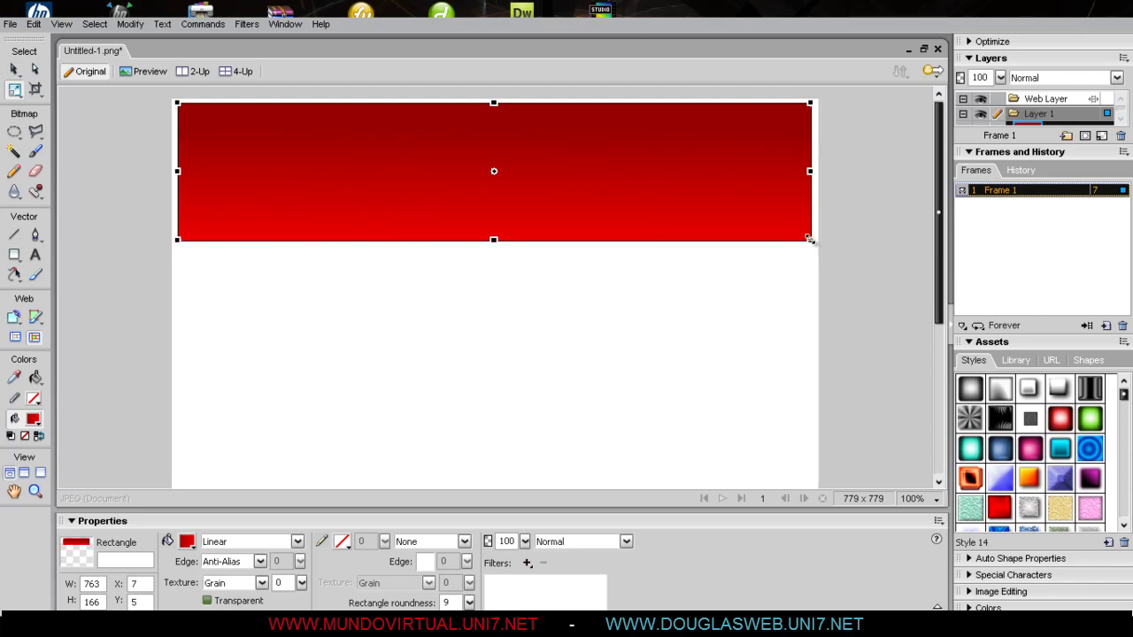
{"action": "left_click_drag", "start_coordinate": [809, 239], "coordinate": [772, 226]}
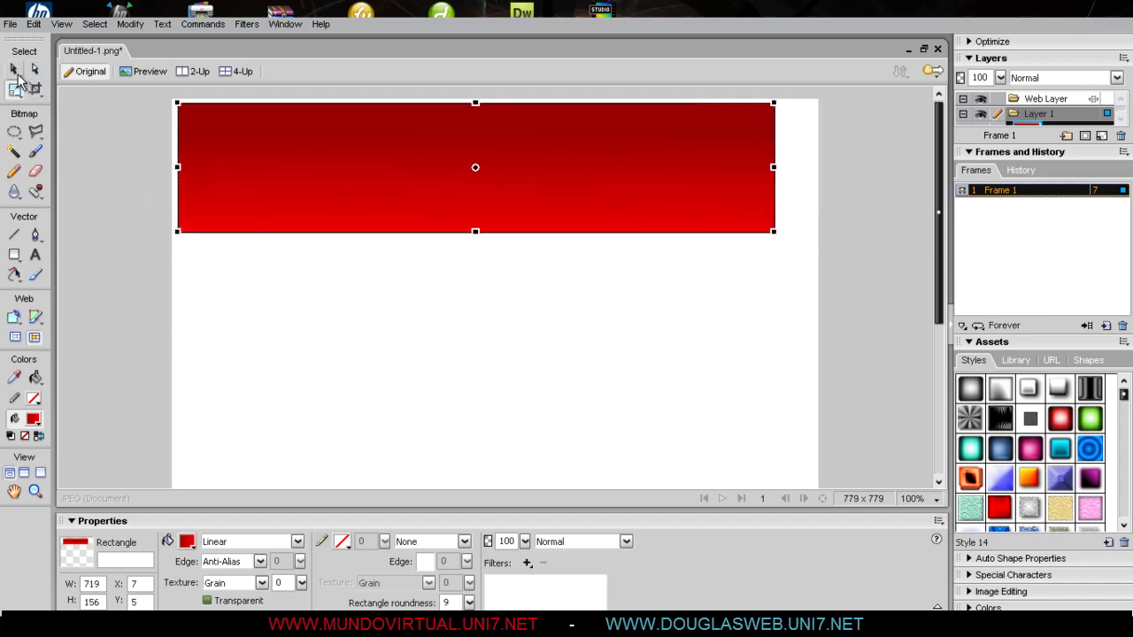
{"action": "key", "text": "Escape"}
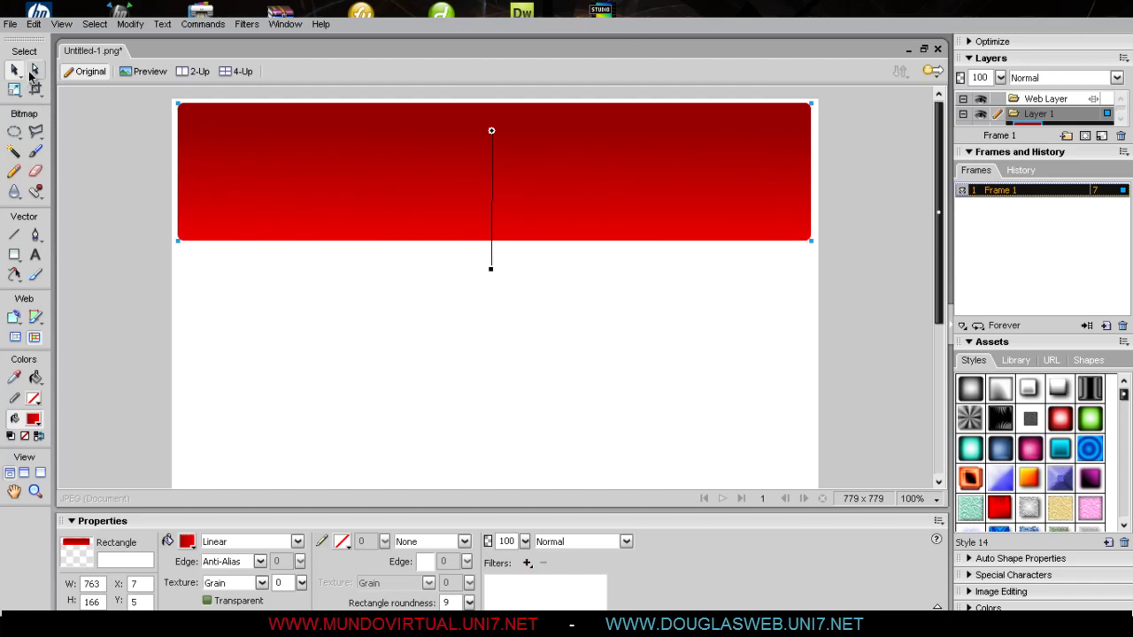
{"action": "mouse_move", "coordinate": [285, 189]}
{"action": "left_mouse_down"}
{"action": "mouse_move", "coordinate": [309, 213]}
{"action": "mouse_move", "coordinate": [296, 207]}
{"action": "left_mouse_up"}
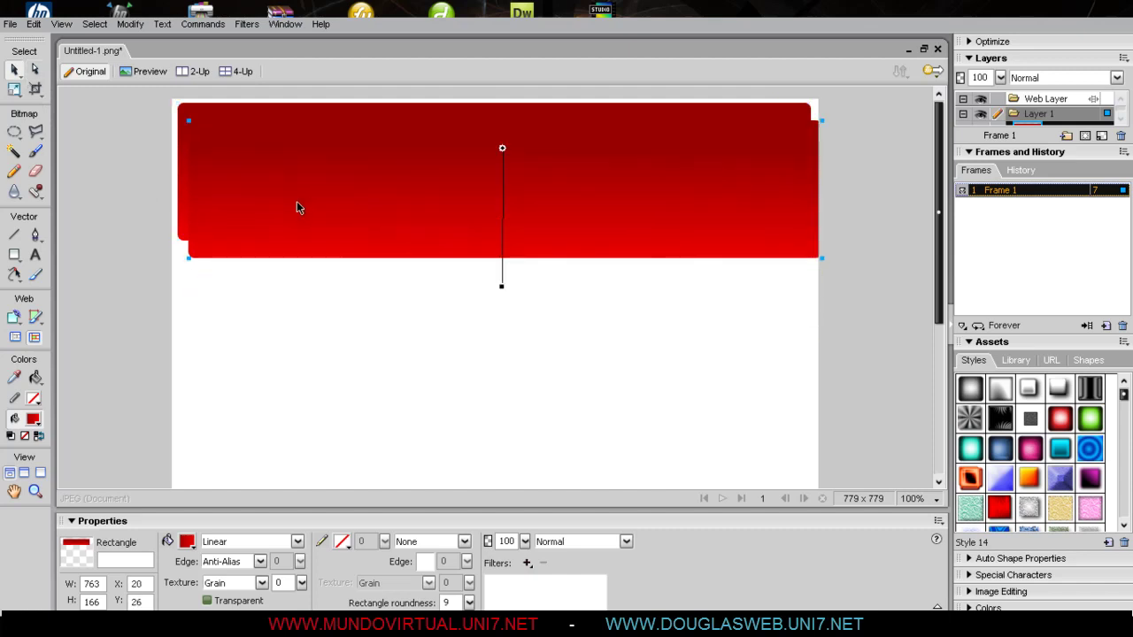
{"action": "key", "text": "ctrl+z"}
- Scale the duplicate banner down to about 743 × 162 px and place it at about X 8, Y 7
{"action": "left_click", "coordinate": [14, 89]}
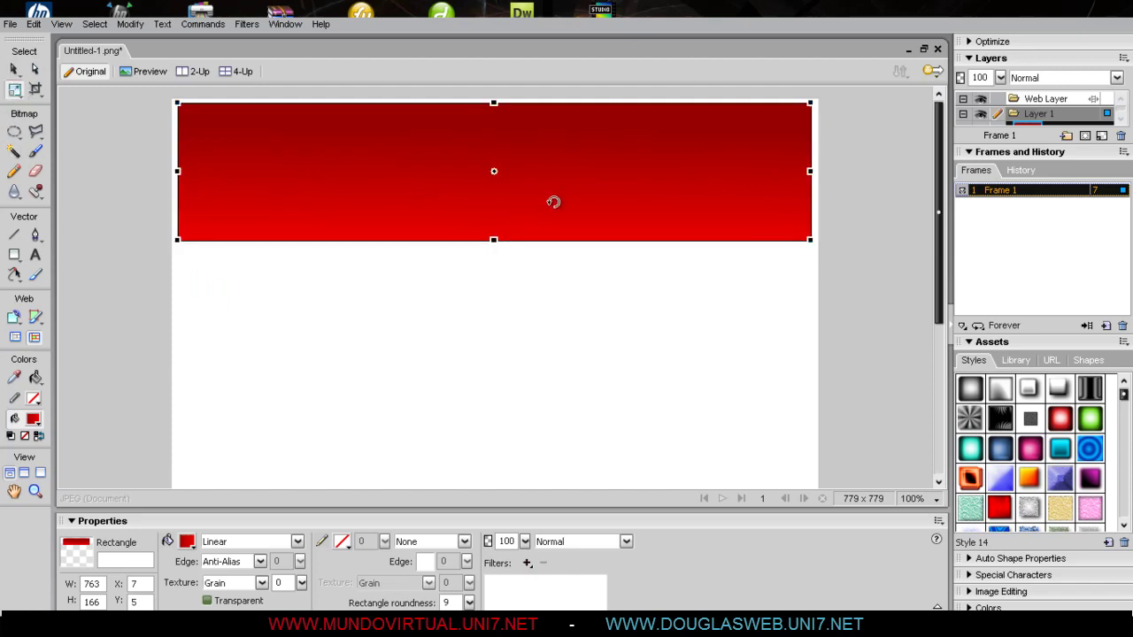
{"action": "left_click_drag", "start_coordinate": [808, 242], "coordinate": [795, 233]}
{"action": "left_click", "coordinate": [14, 69]}
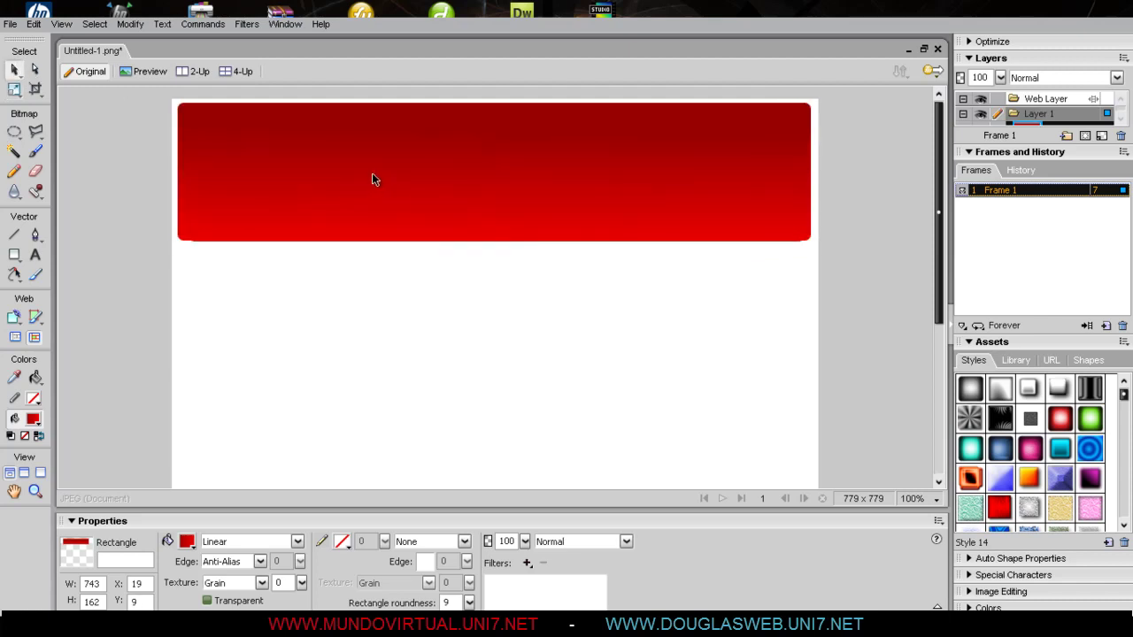
{"action": "left_click", "coordinate": [369, 177]}
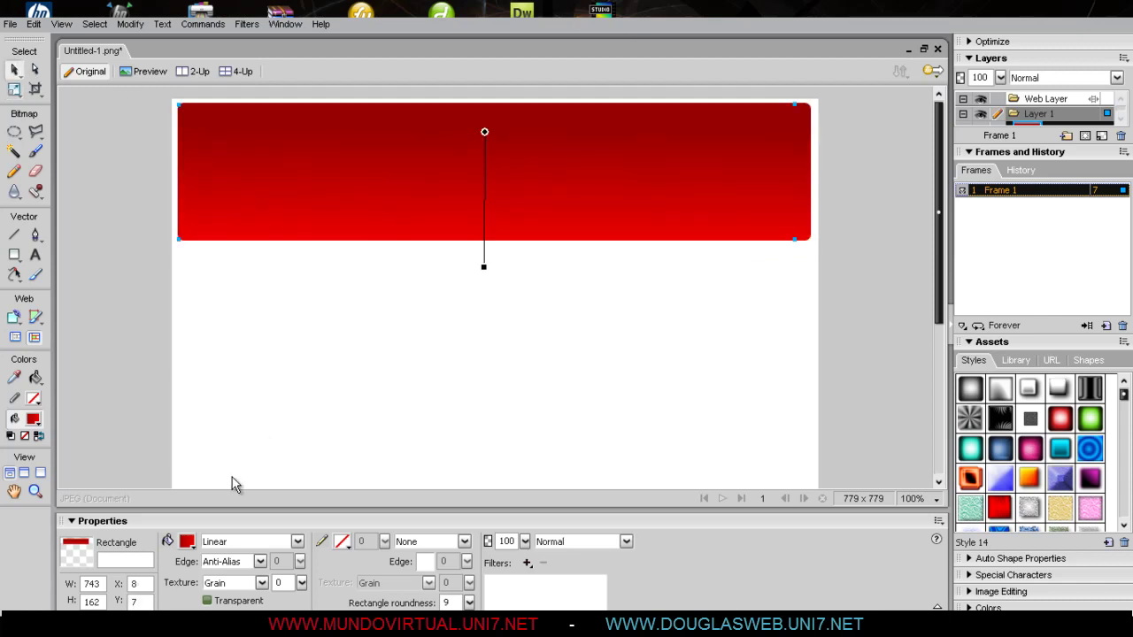
- Change both the start and end colours of the duplicate banner's linear gradient to white
{"action": "left_click", "coordinate": [192, 543]}
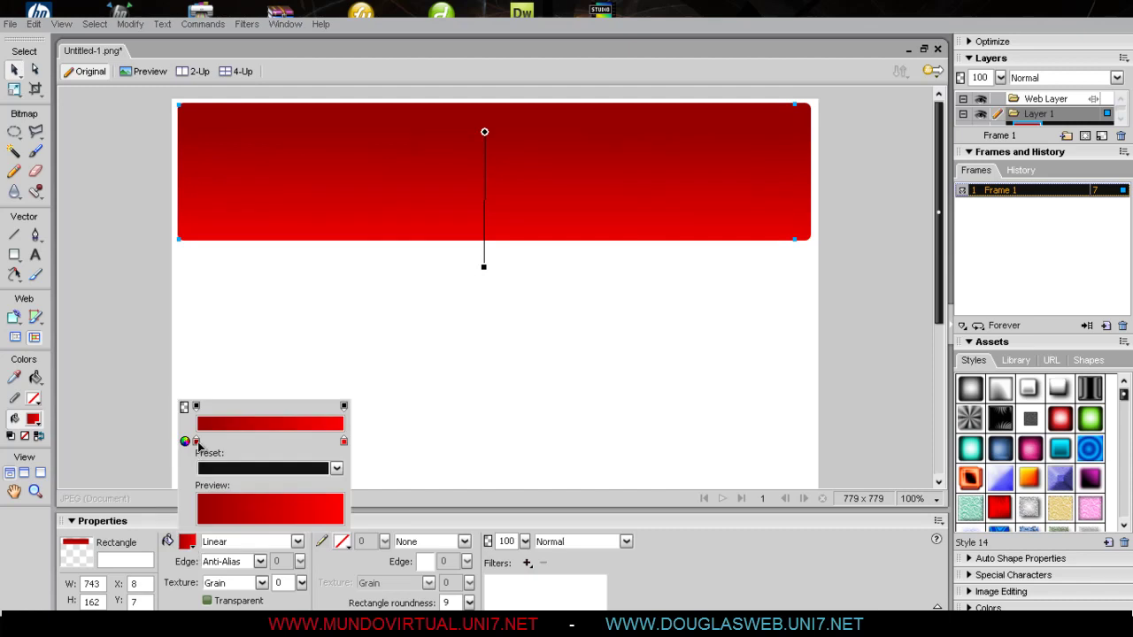
{"action": "left_click", "coordinate": [196, 443]}
{"action": "left_click", "coordinate": [216, 376]}
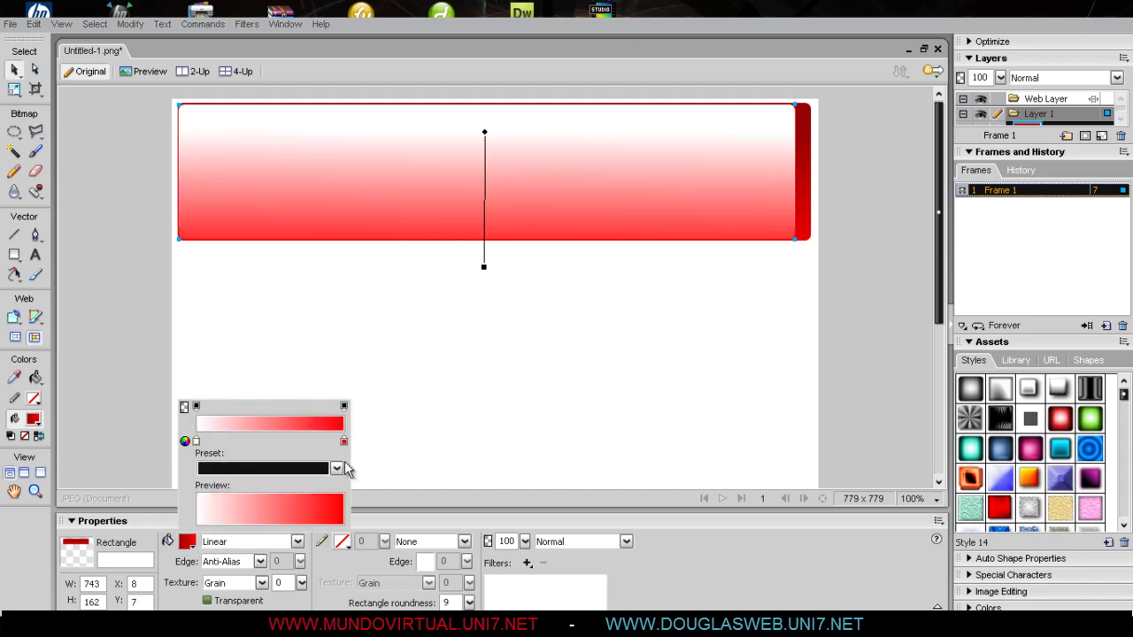
{"action": "left_click", "coordinate": [344, 440]}
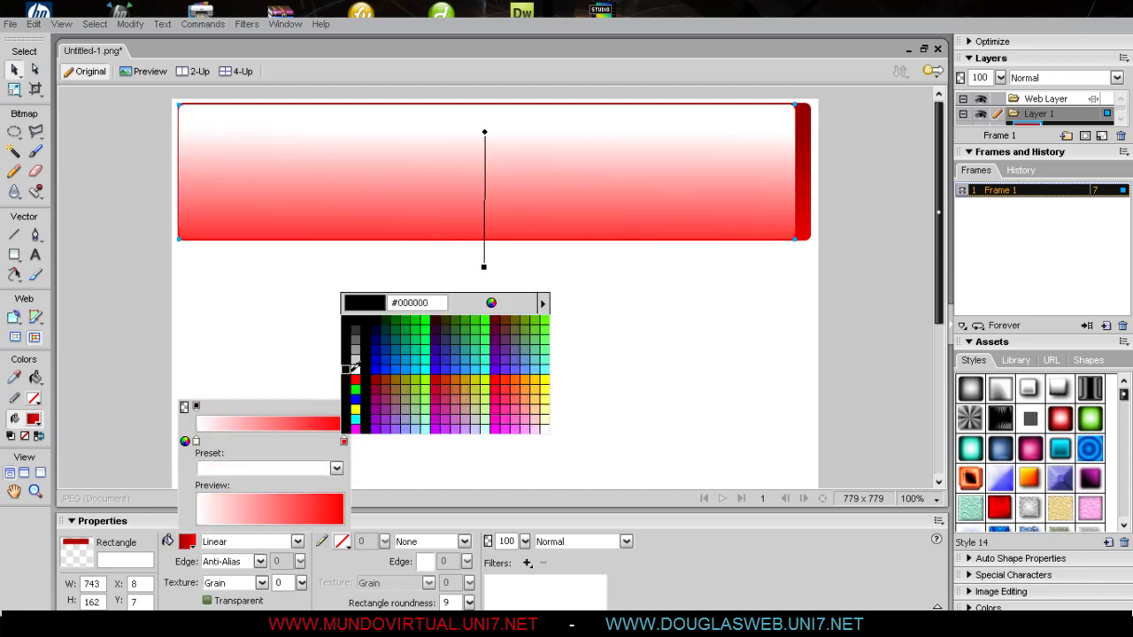
{"action": "left_click", "coordinate": [355, 379]}
{"action": "left_click", "coordinate": [405, 376]}
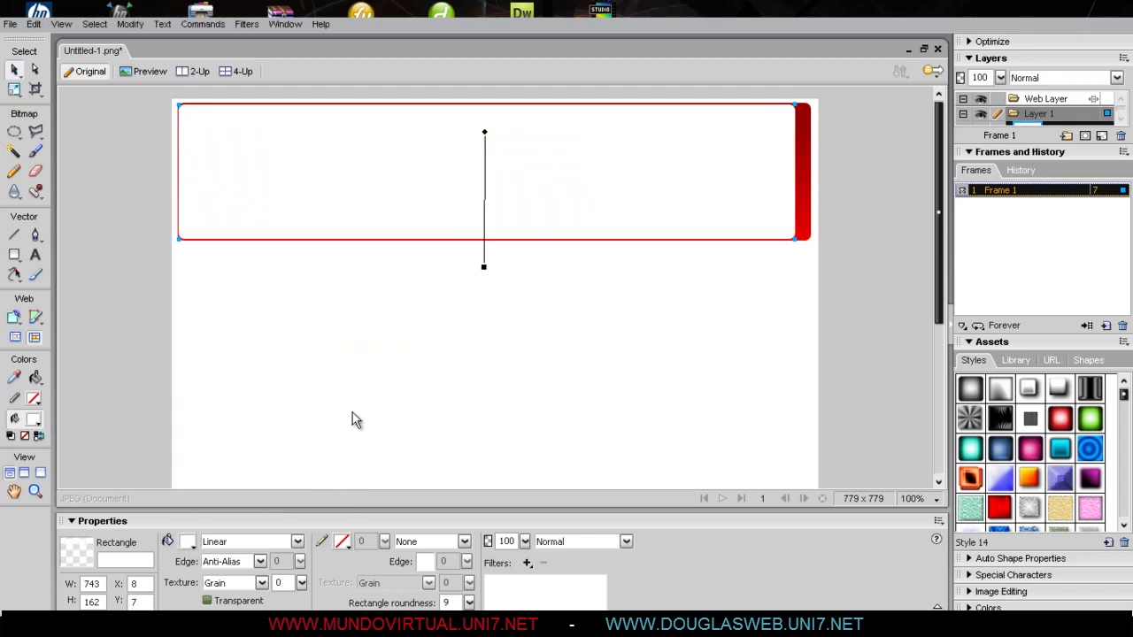
- Make the end of the white overlay's gradient fully transparent
{"action": "left_click", "coordinate": [191, 544]}
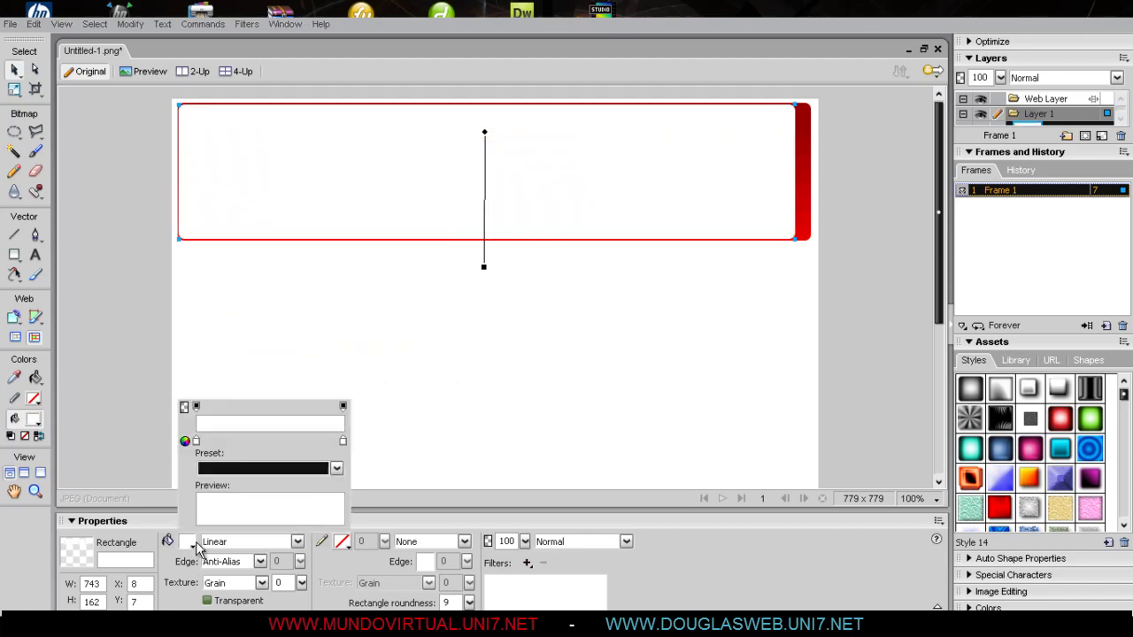
{"action": "left_click", "coordinate": [343, 408]}
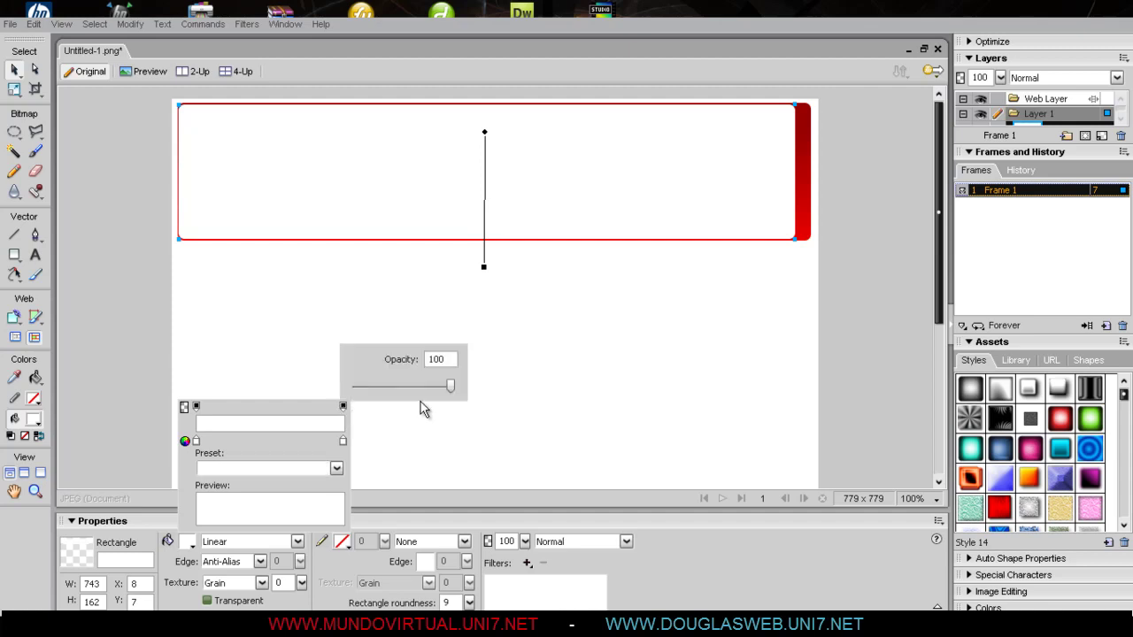
{"action": "left_click_drag", "start_coordinate": [451, 391], "coordinate": [346, 387]}
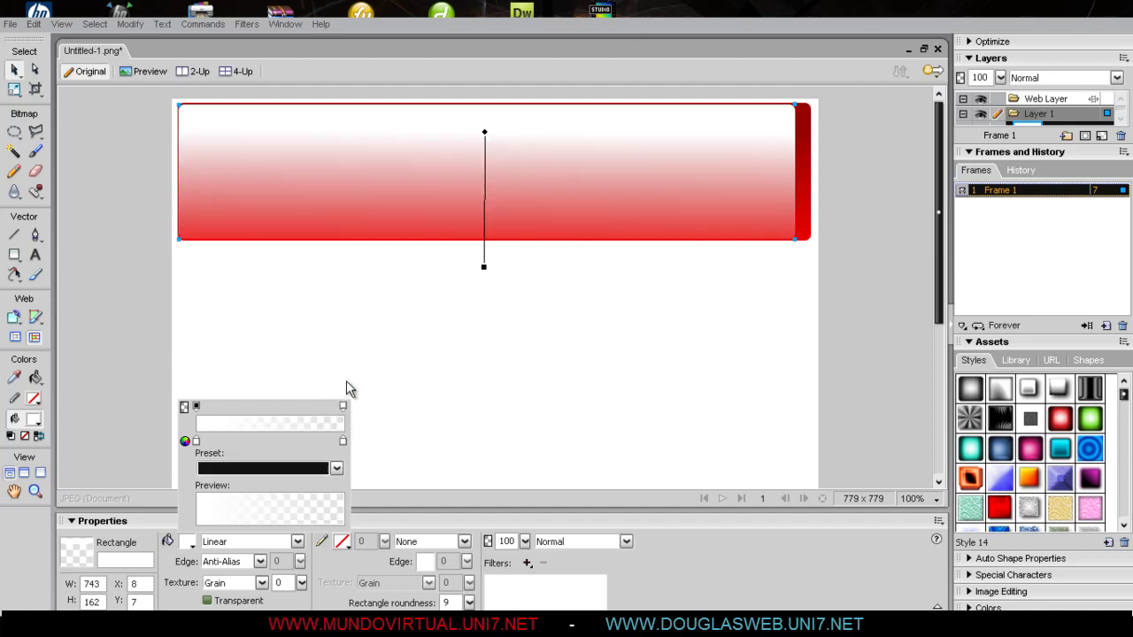
{"action": "left_click", "coordinate": [640, 357]}
- Shift the white overlay over the red banner to about X 12, Y 6
{"action": "key", "text": "Right"}
{"action": "key", "text": "Right"}
{"action": "key", "text": "Right"}
{"action": "key", "text": "Right"}
{"action": "key", "text": "Up"}
{"action": "key", "text": "Up"}
{"action": "key", "text": "Up"}
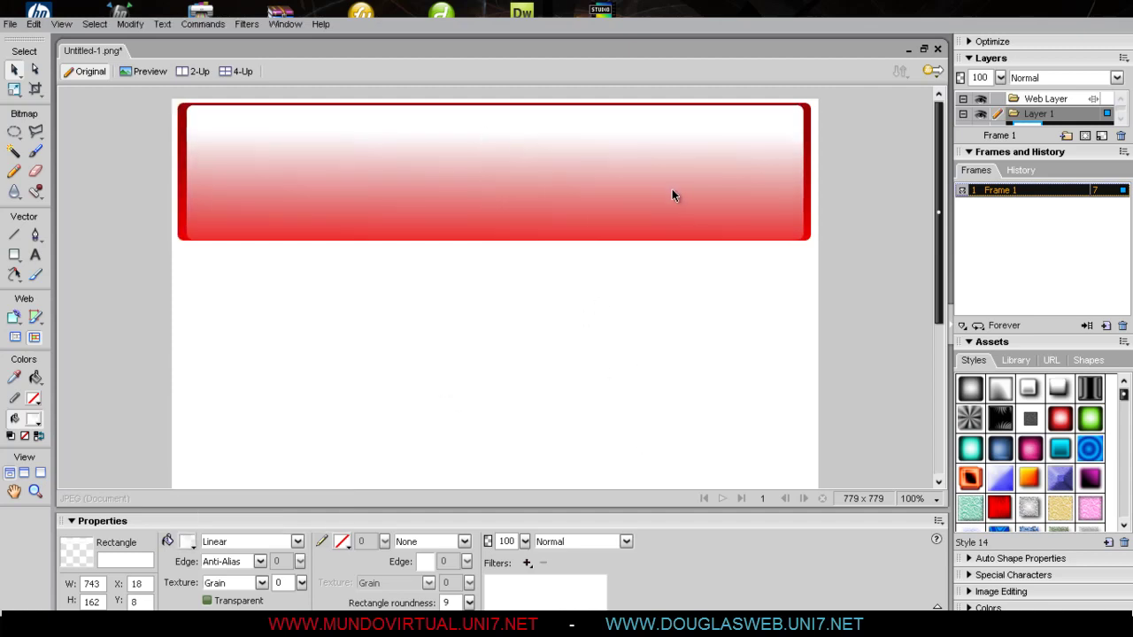
{"action": "left_click", "coordinate": [668, 190]}
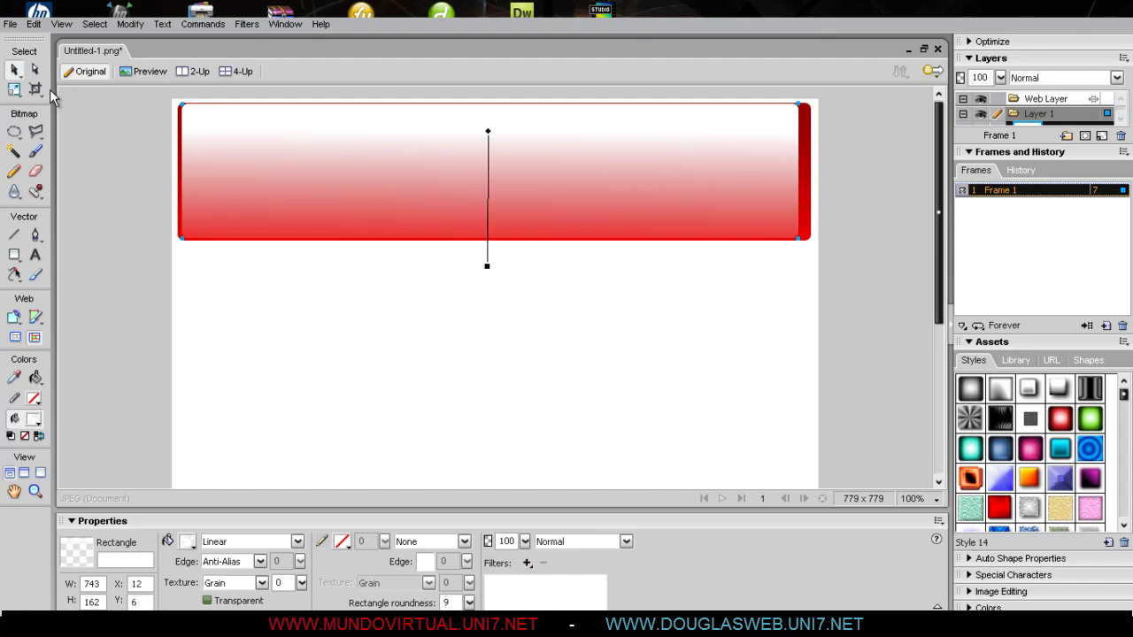
- Extend the overlay gradient's start point above the banner's upper edge and reposition the overlay at about X 14, Y 11
{"action": "left_click", "coordinate": [16, 73]}
{"action": "left_click_drag", "start_coordinate": [488, 132], "coordinate": [488, 91]}
{"action": "left_click", "coordinate": [528, 156]}
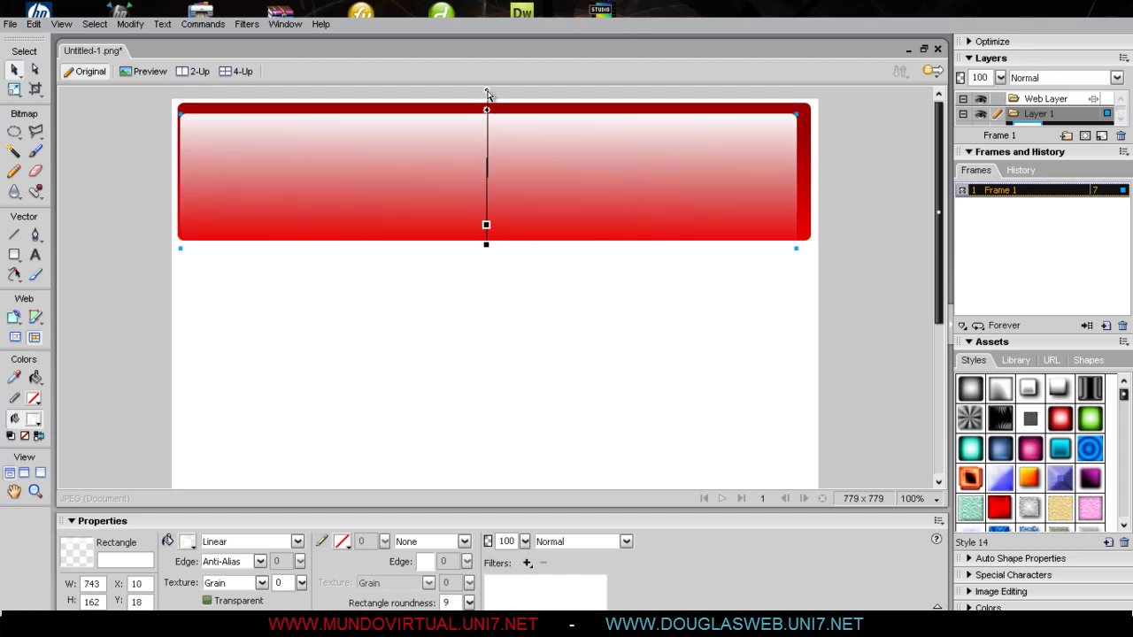
{"action": "left_click", "coordinate": [549, 142]}
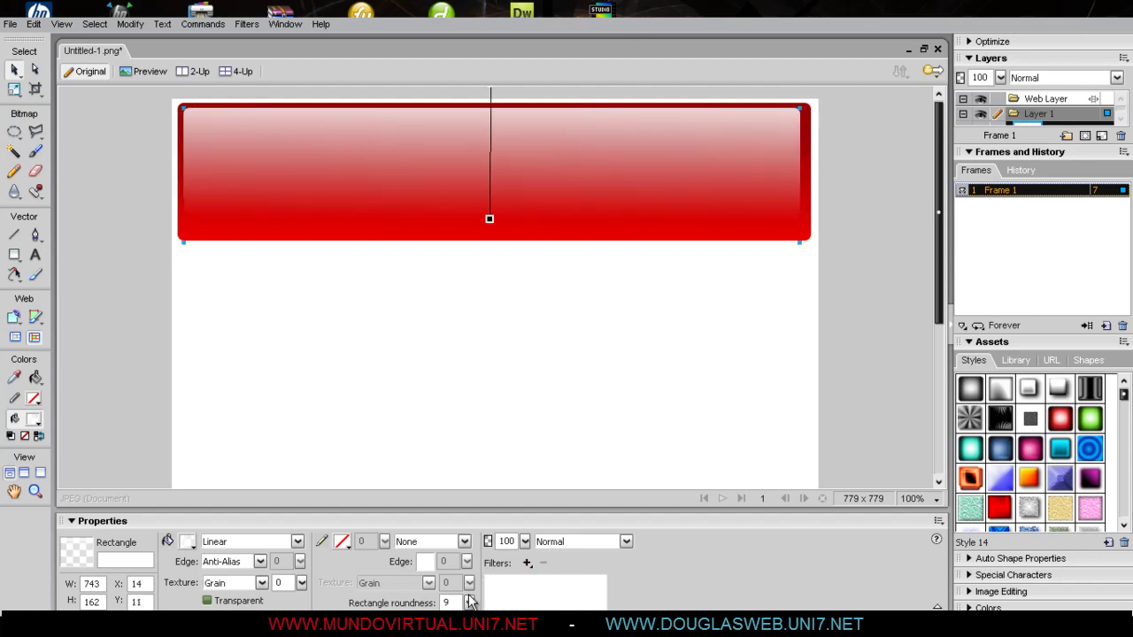
- Set the white overlay's rectangle roundness to 14
{"action": "left_click", "coordinate": [469, 602]}
{"action": "left_click", "coordinate": [538, 281]}
{"action": "left_click", "coordinate": [574, 188]}
- Shorten the overlay's vertical gradient to fade out around the banner's mid-height and move the overlay to about X 17, Y 9
{"action": "left_click_drag", "start_coordinate": [487, 92], "coordinate": [488, 333]}
{"action": "left_click_drag", "start_coordinate": [492, 238], "coordinate": [494, 129]}
{"action": "left_click_drag", "start_coordinate": [493, 129], "coordinate": [496, 95]}
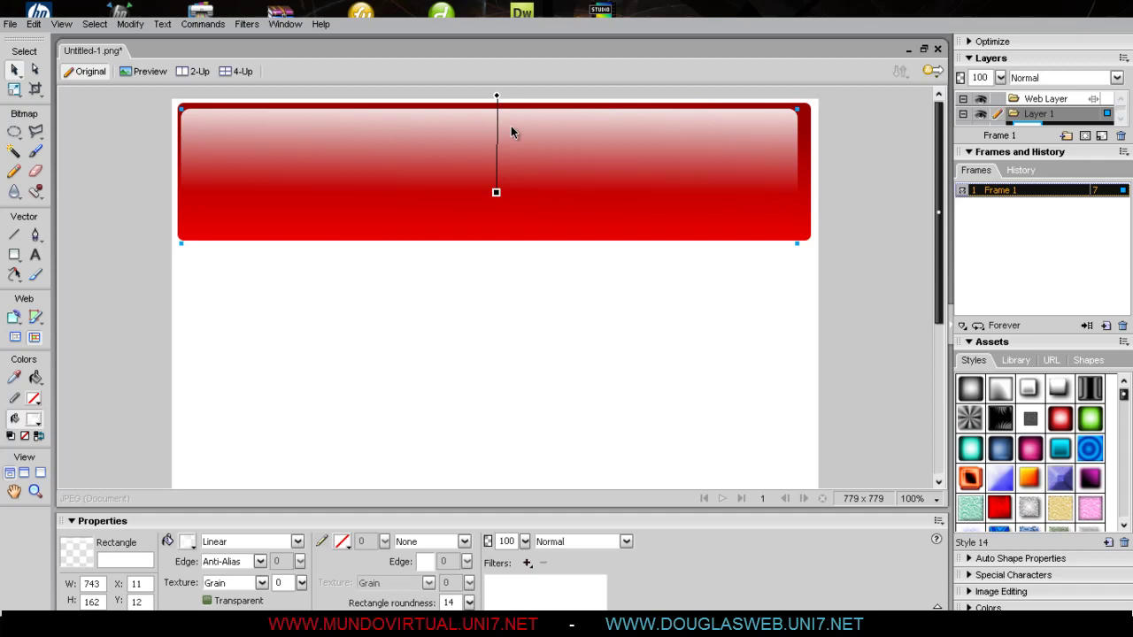
{"action": "left_click", "coordinate": [549, 138]}
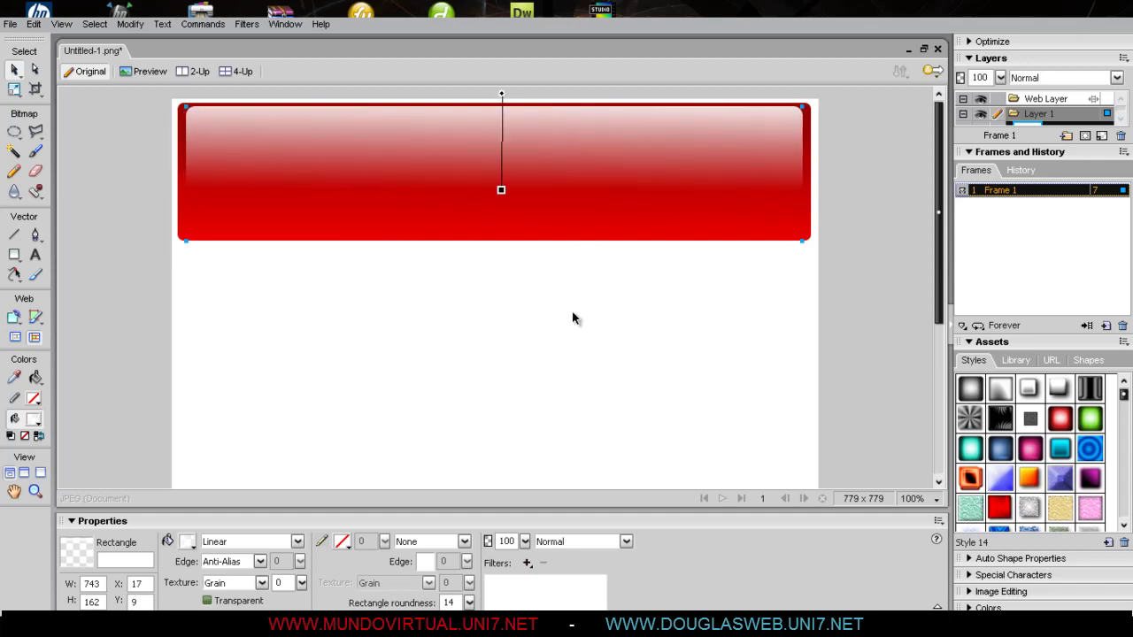
{"action": "left_click", "coordinate": [602, 362]}
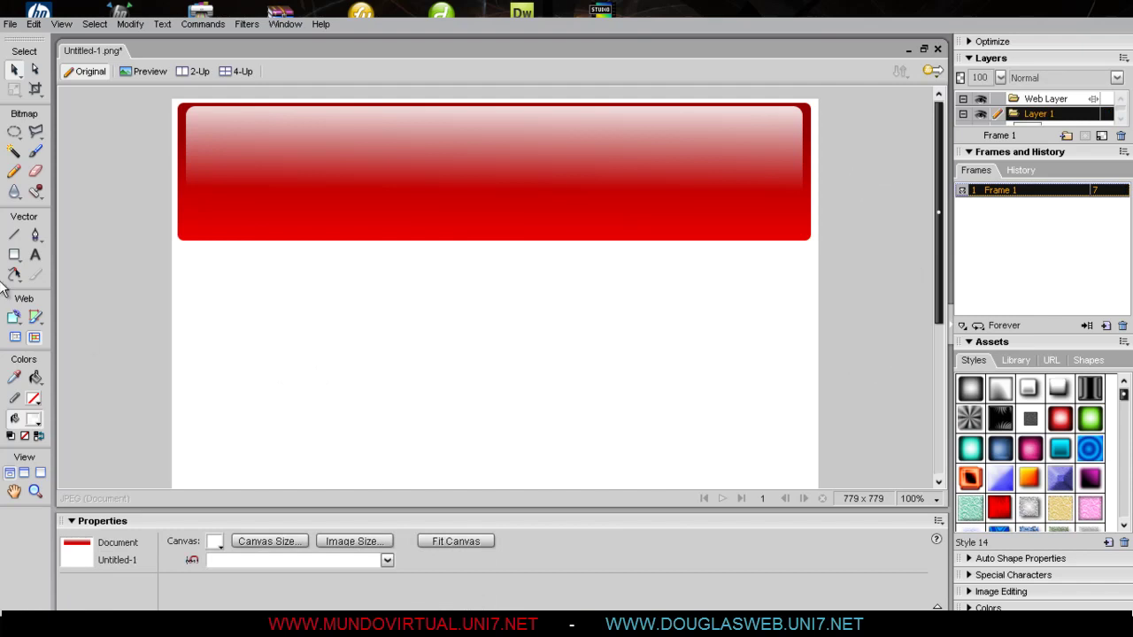
{"action": "left_click", "coordinate": [14, 254]}
{"action": "left_click", "coordinate": [36, 256]}
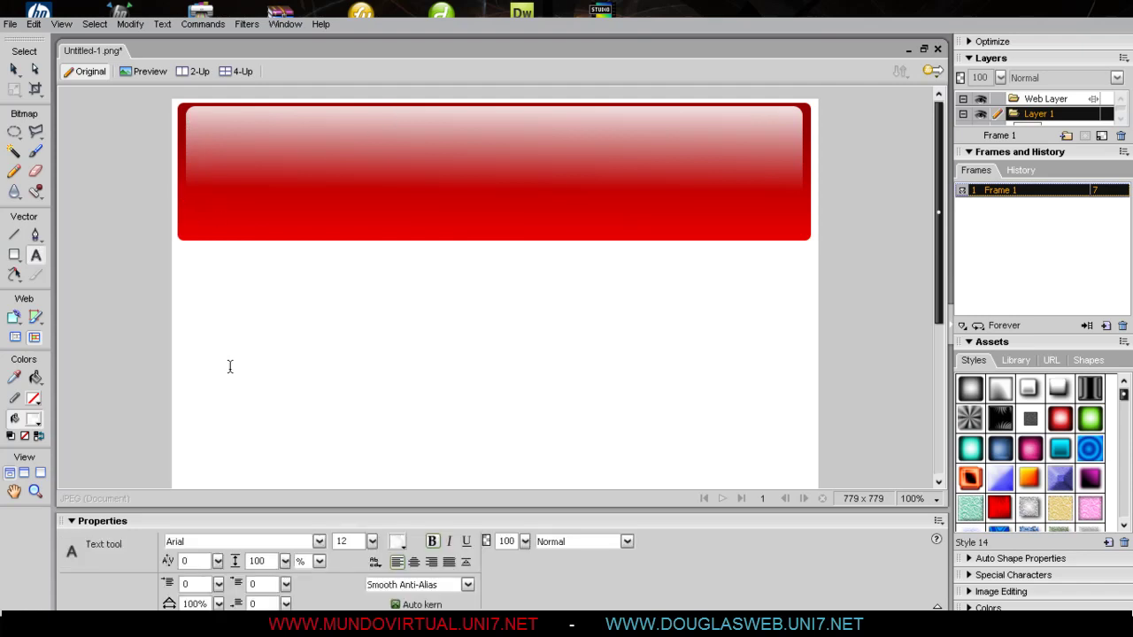
{"action": "left_click", "coordinate": [14, 69]}
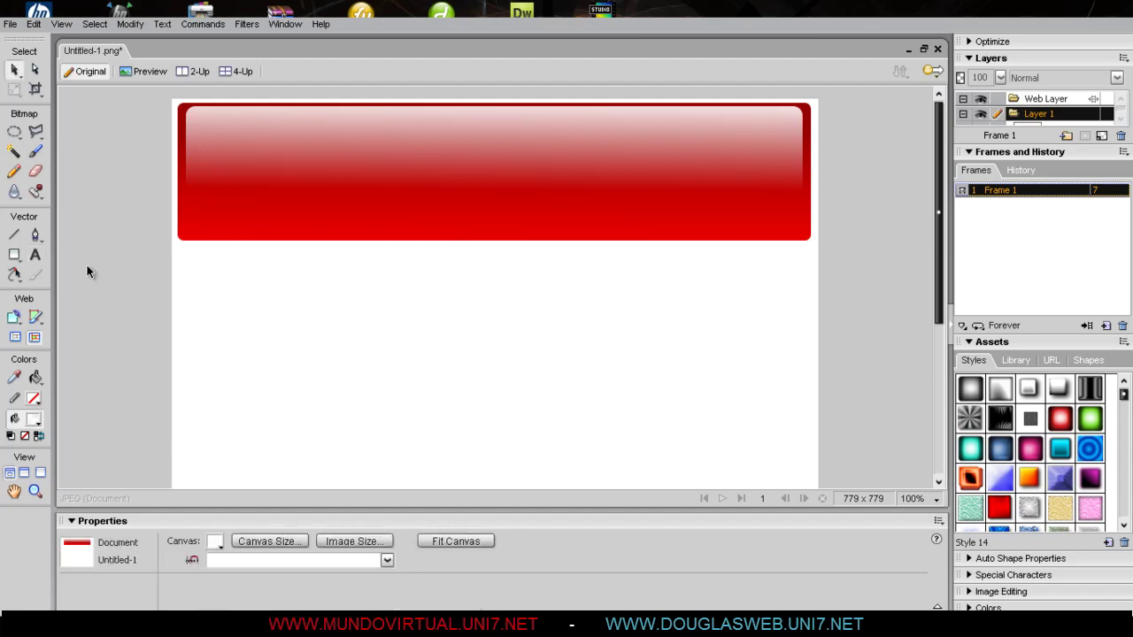
- Try a text block reading "Letra Grande" at size 96 on the red banner, move it up, and delete it
{"action": "left_click", "coordinate": [39, 255]}
{"action": "left_click_drag", "start_coordinate": [227, 134], "coordinate": [687, 198]}
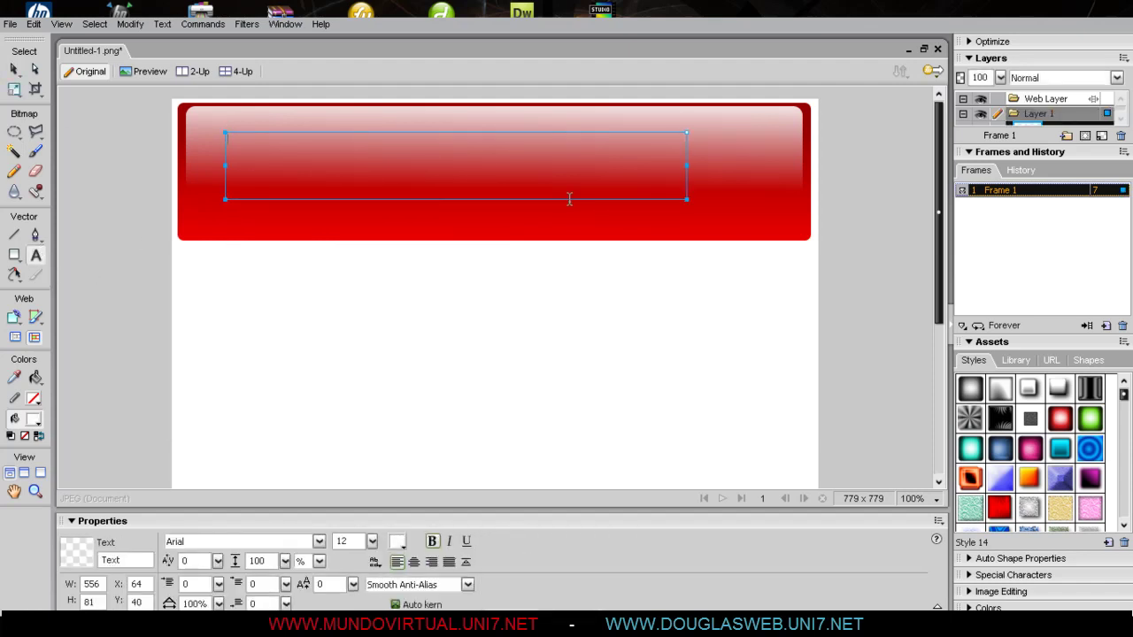
{"action": "left_click_drag", "start_coordinate": [372, 541], "coordinate": [259, 276]}
{"action": "type", "text": "Letr"}
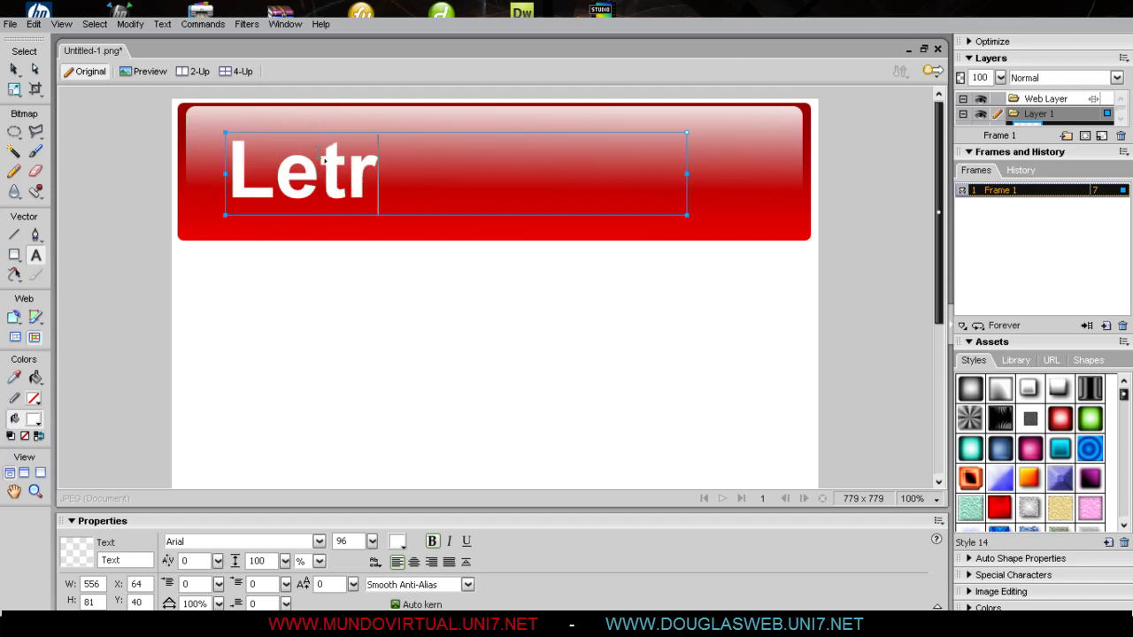
{"action": "type", "text": "a Grande"}
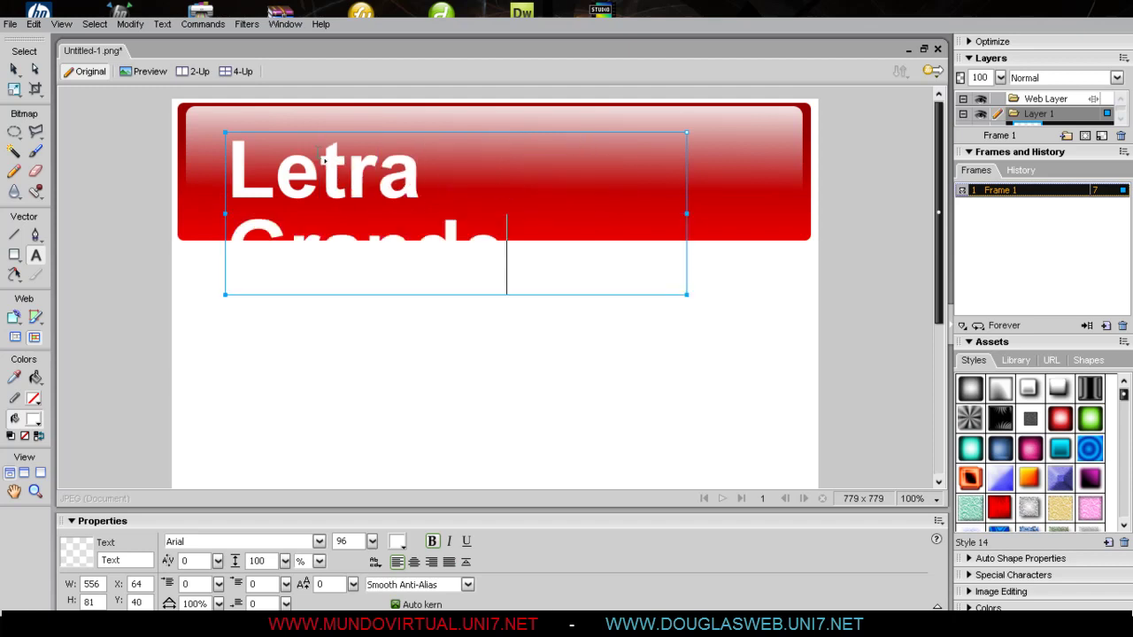
{"action": "left_click", "coordinate": [14, 70]}
{"action": "left_click_drag", "start_coordinate": [371, 183], "coordinate": [364, 149]}
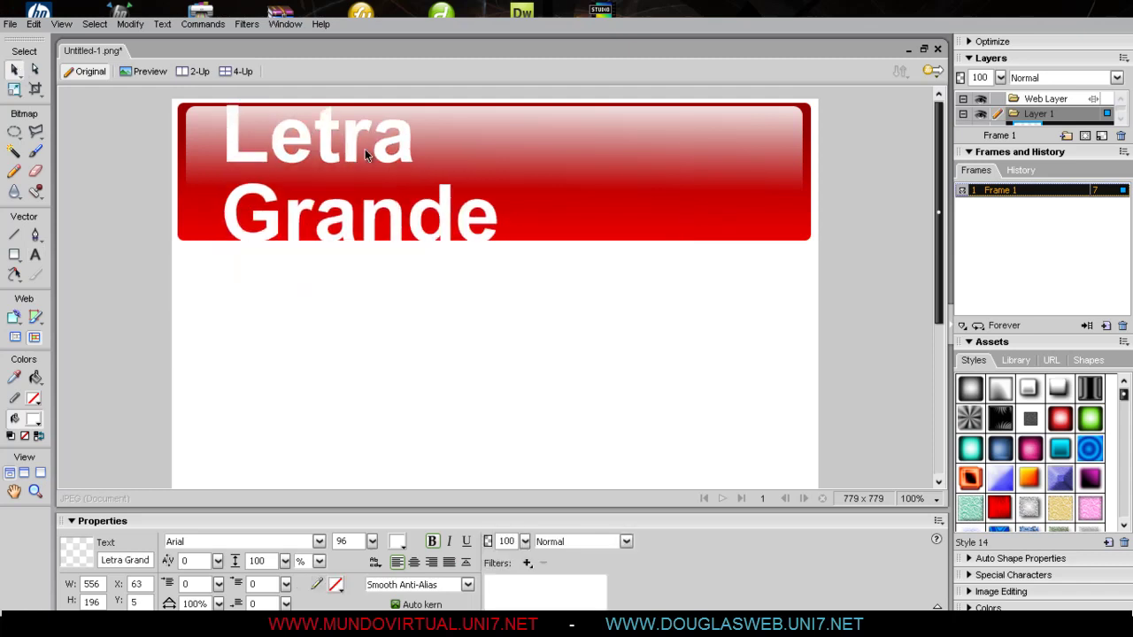
{"action": "key", "text": "Delete"}
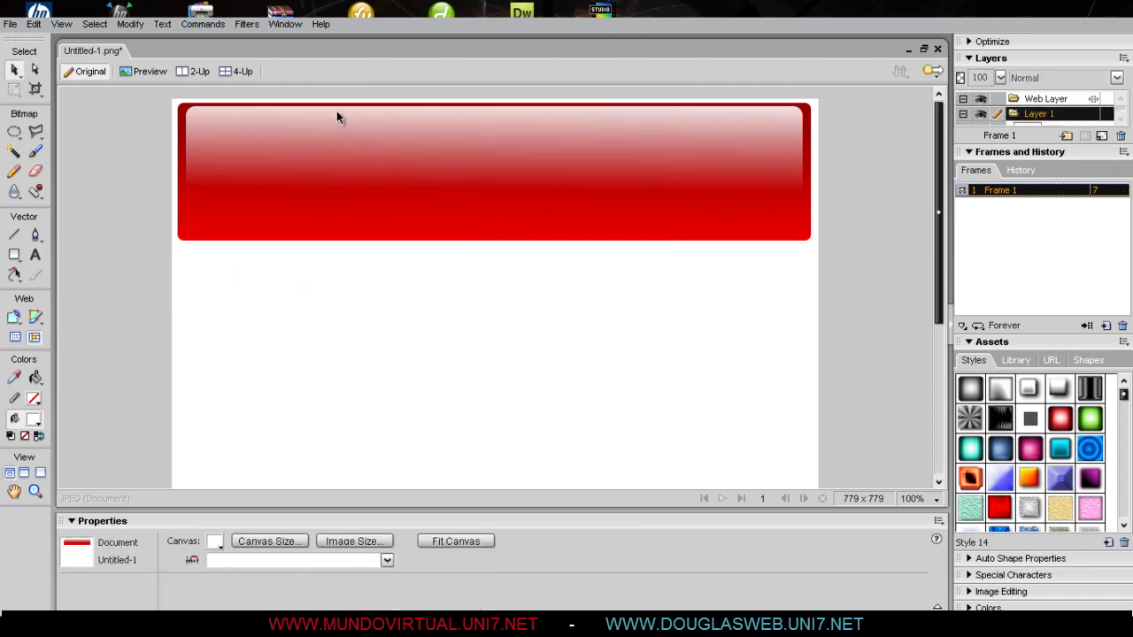
- Add the text "Douglas Web !" at size 30 and place it in the banner's lower-left corner at about X 26, Y 135
{"action": "left_click", "coordinate": [35, 255]}
{"action": "left_click", "coordinate": [226, 197]}
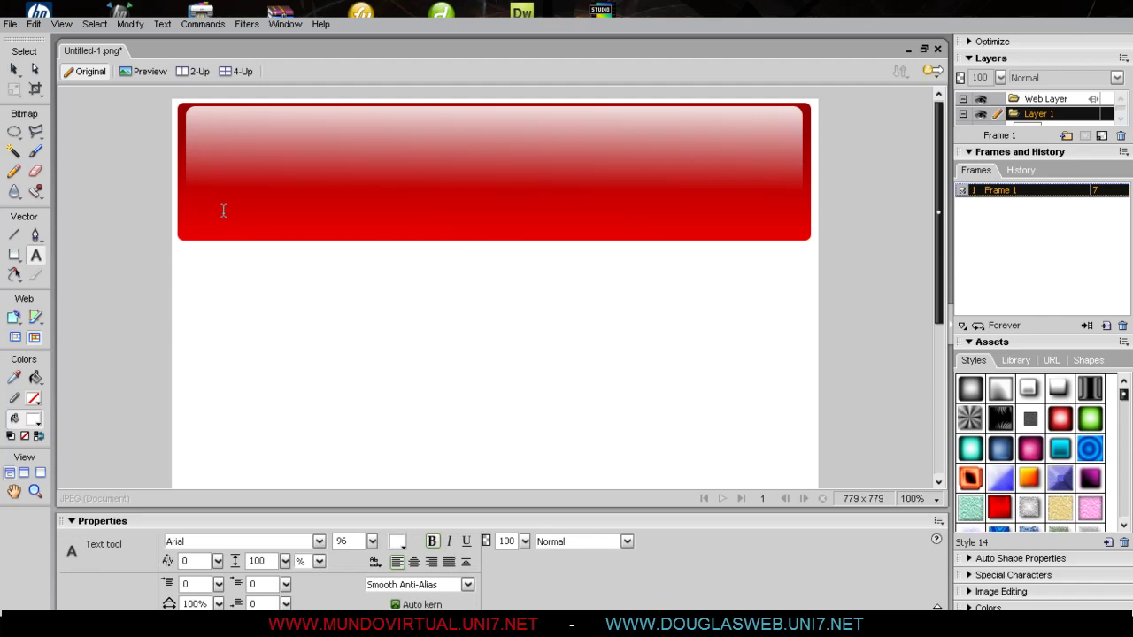
{"action": "left_click_drag", "start_coordinate": [372, 541], "coordinate": [388, 586]}
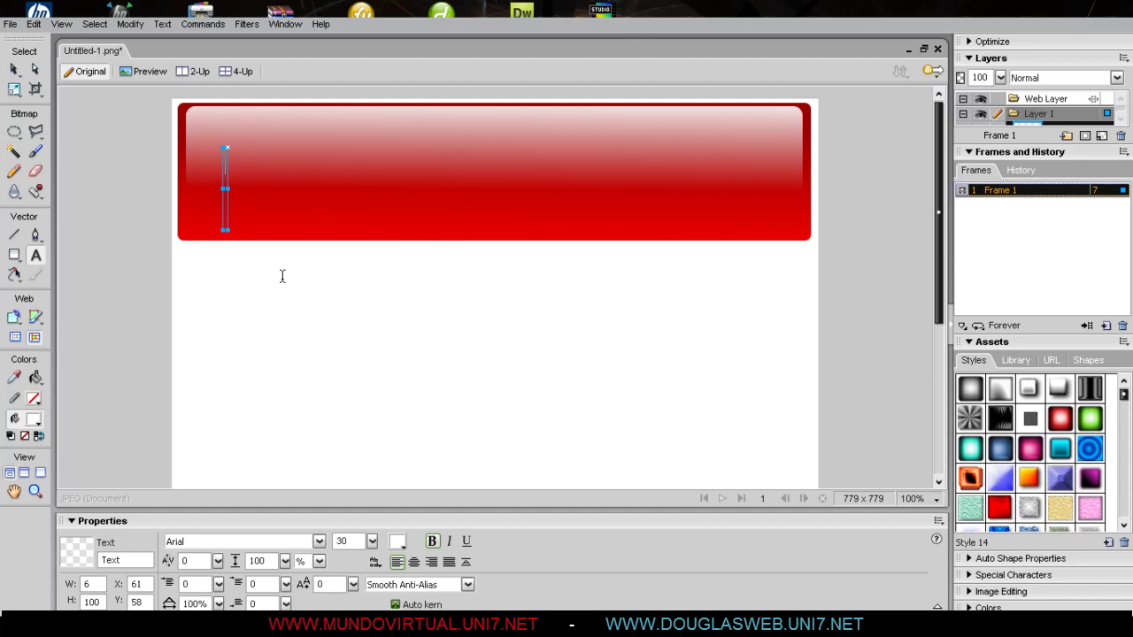
{"action": "type", "text": "Douglas Web !"}
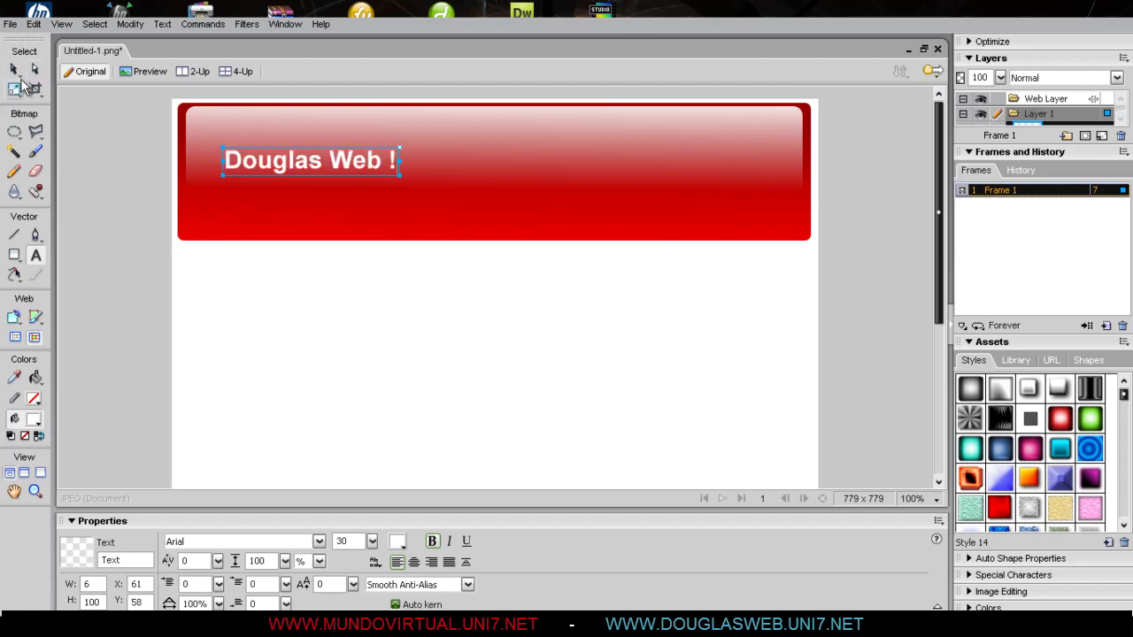
{"action": "left_click", "coordinate": [14, 69]}
{"action": "left_click_drag", "start_coordinate": [303, 171], "coordinate": [273, 235]}
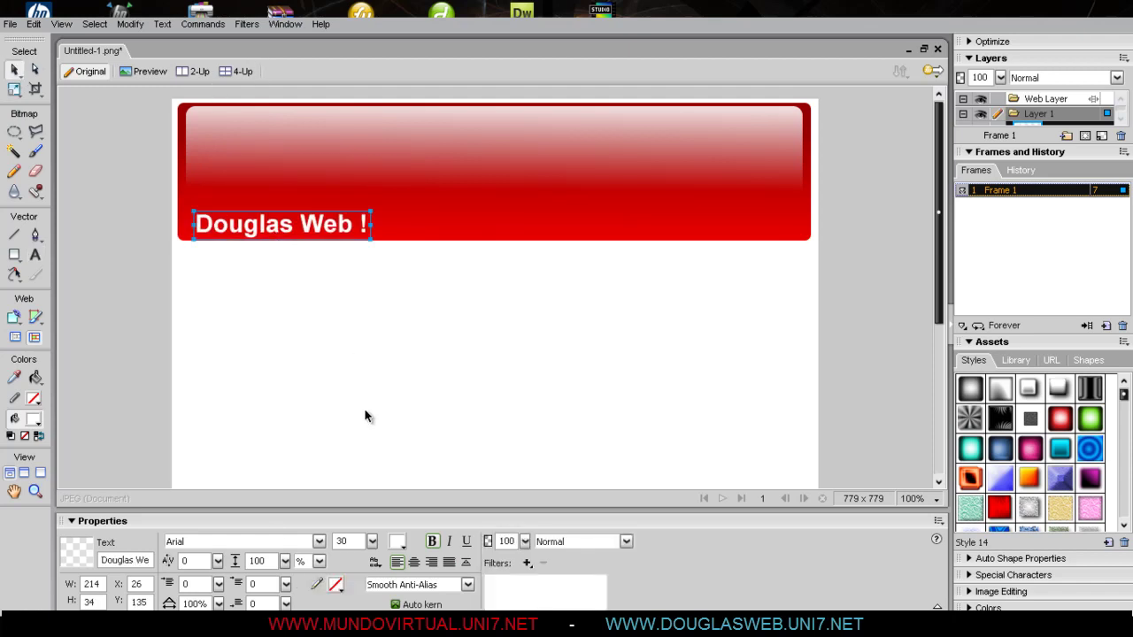
- Change the "Douglas Web !" text's font to 2Tech, set its size to 37, and adjust its place in the banner's lower-left corner
{"action": "left_click", "coordinate": [263, 545]}
{"action": "scroll", "coordinate": [250, 398], "scroll_direction": "down", "scroll_amount": 5}
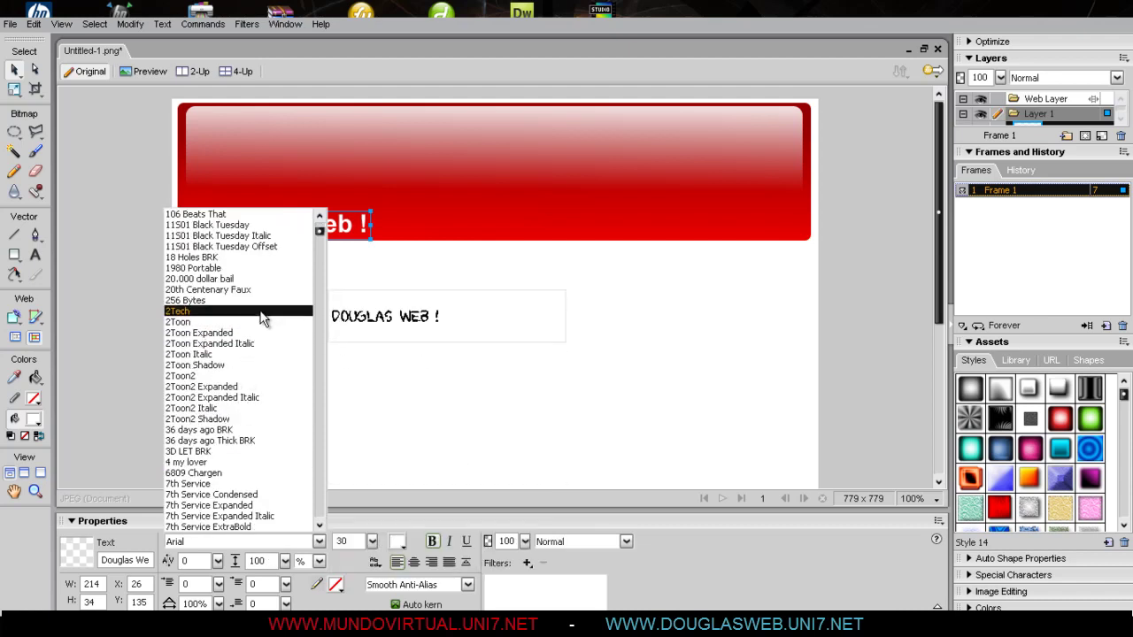
{"action": "left_click", "coordinate": [261, 312]}
{"action": "mouse_move", "coordinate": [284, 224]}
{"action": "left_mouse_down"}
{"action": "mouse_move", "coordinate": [308, 224]}
{"action": "mouse_move", "coordinate": [292, 233]}
{"action": "left_mouse_up"}
{"action": "left_click_drag", "start_coordinate": [373, 541], "coordinate": [375, 529]}
{"action": "mouse_move", "coordinate": [278, 226]}
{"action": "left_mouse_down"}
{"action": "mouse_move", "coordinate": [262, 129]}
{"action": "mouse_move", "coordinate": [291, 132]}
{"action": "mouse_move", "coordinate": [413, 236]}
{"action": "mouse_move", "coordinate": [447, 229]}
{"action": "mouse_move", "coordinate": [272, 232]}
{"action": "left_mouse_up"}
{"action": "left_click", "coordinate": [392, 336]}
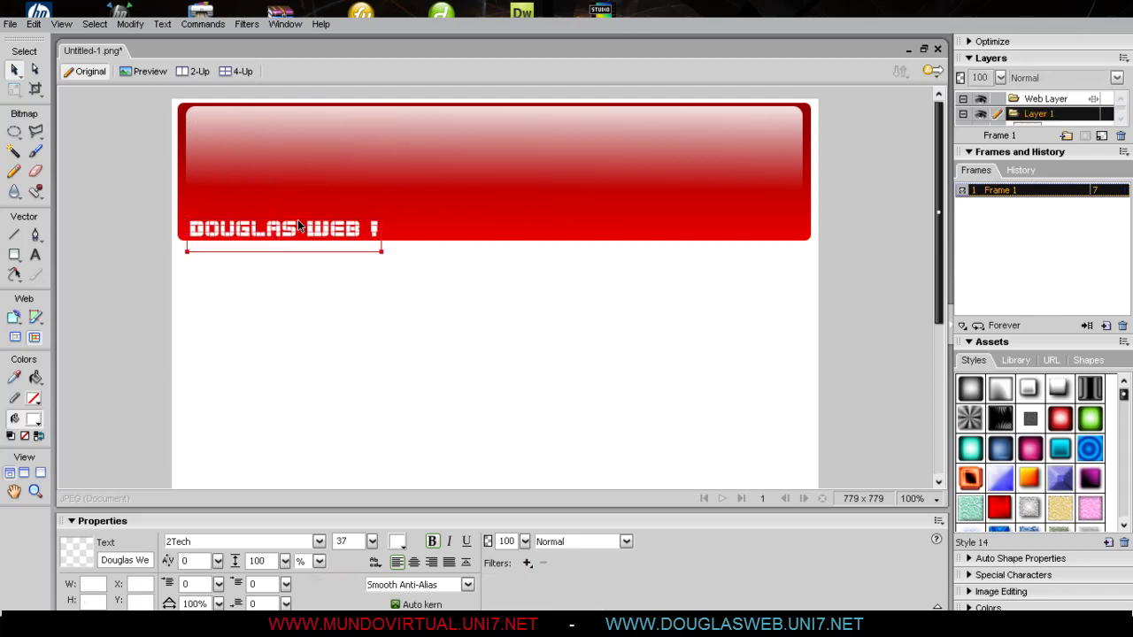
- Set the banner text's size to 48 and place it in the upper half at about X 46, Y 54
{"action": "key", "text": "ctrl+z"}
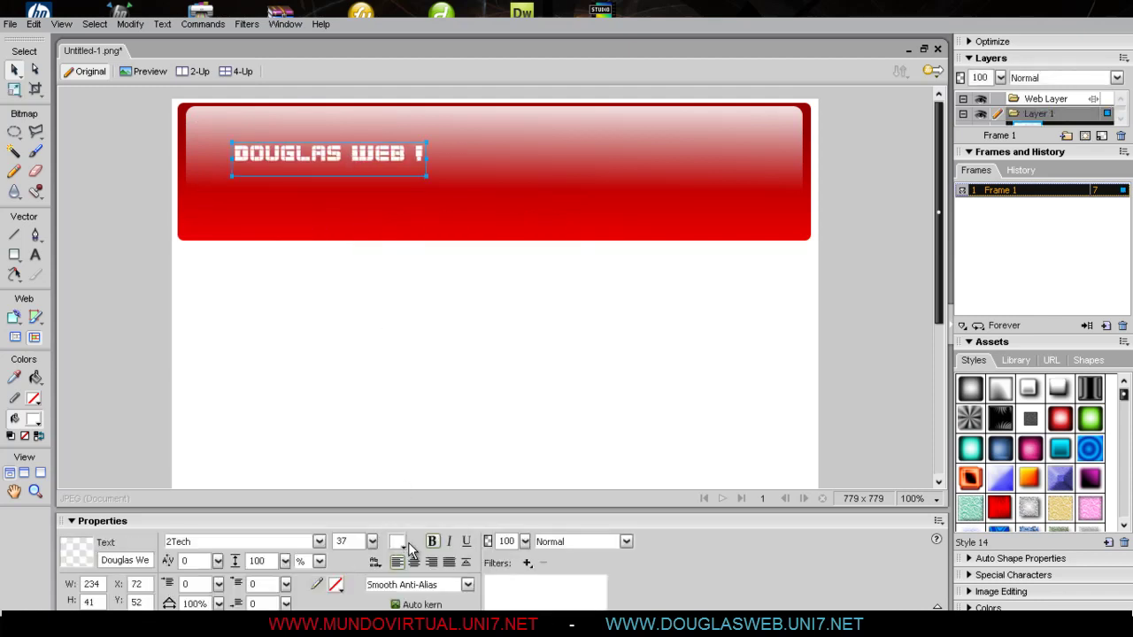
{"action": "left_click_drag", "start_coordinate": [372, 541], "coordinate": [375, 510]}
{"action": "left_click_drag", "start_coordinate": [370, 166], "coordinate": [338, 172]}
{"action": "left_click_drag", "start_coordinate": [372, 541], "coordinate": [379, 559]}
{"action": "left_click_drag", "start_coordinate": [359, 174], "coordinate": [367, 169]}
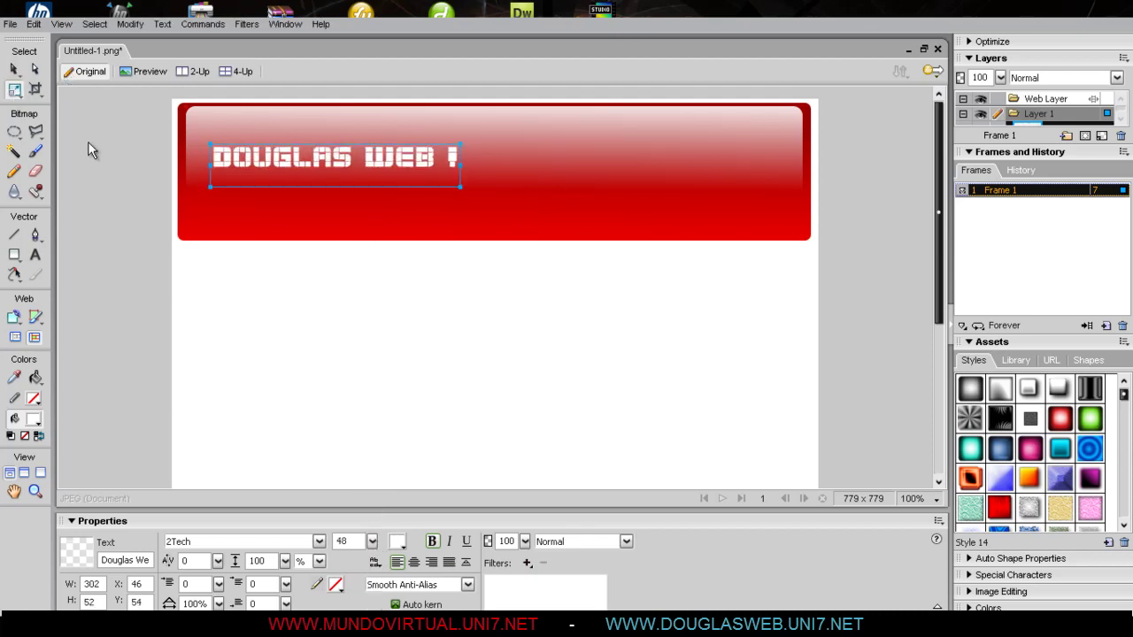
- Distort the banner text's corners so it slants down to the right, making it about 331 × 88 pixels
{"action": "left_click_drag", "start_coordinate": [161, 140], "coordinate": [168, 120]}
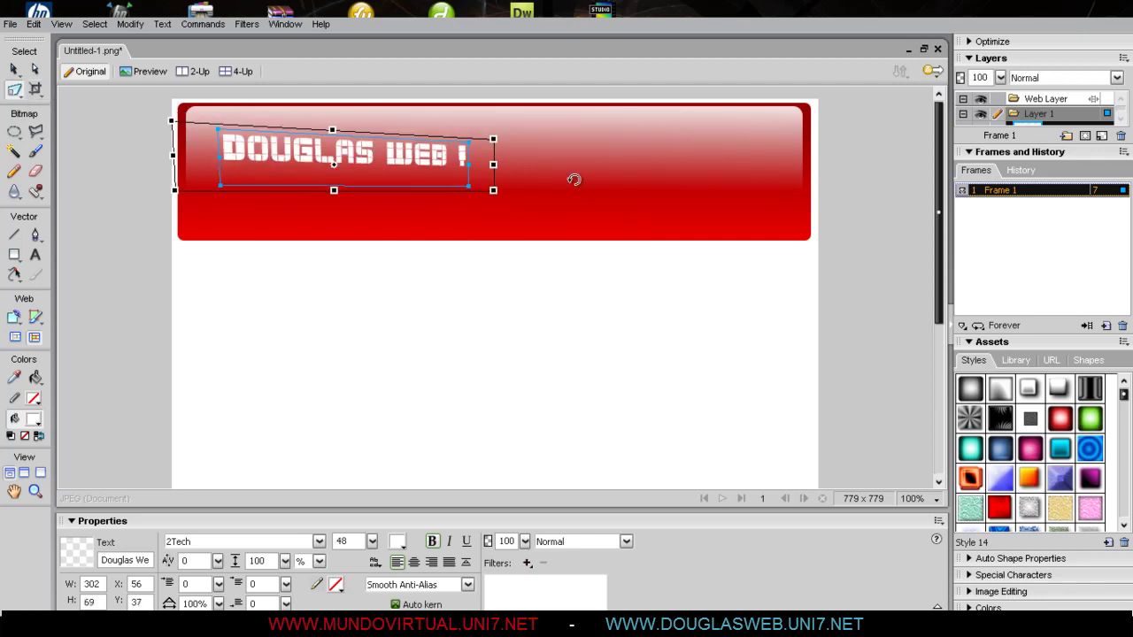
{"action": "left_click_drag", "start_coordinate": [493, 191], "coordinate": [494, 210]}
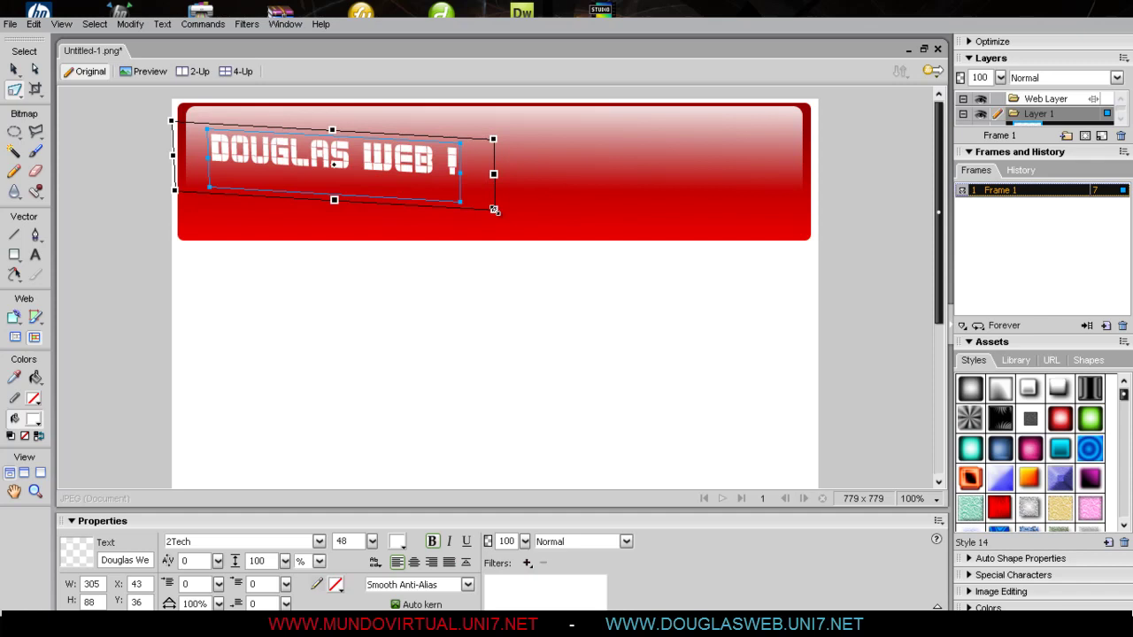
{"action": "left_click_drag", "start_coordinate": [493, 139], "coordinate": [524, 135]}
{"action": "left_click", "coordinate": [18, 75]}
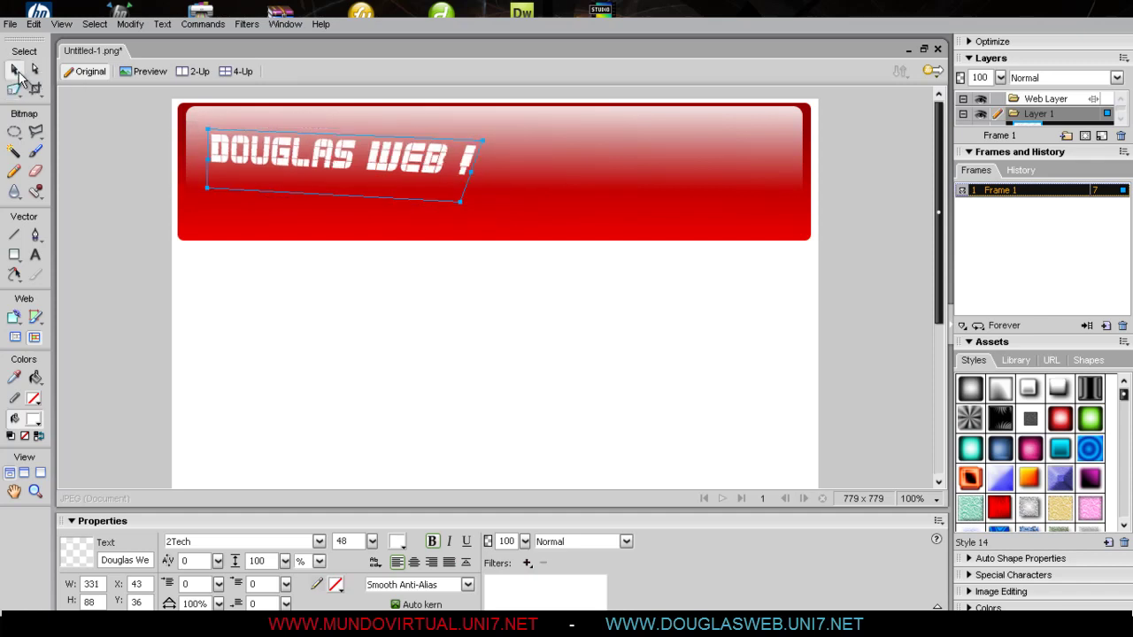
- Move the slanted text to about X 27, Y 40 on the banner
{"action": "left_click", "coordinate": [321, 337]}
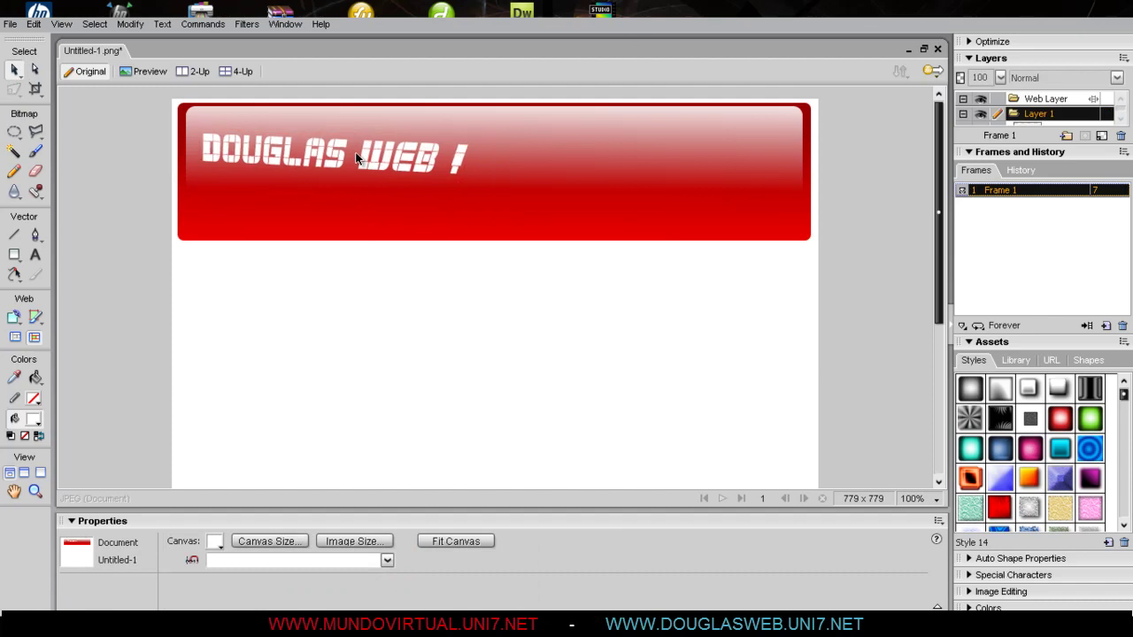
{"action": "left_click", "coordinate": [351, 156]}
{"action": "left_click", "coordinate": [549, 328]}
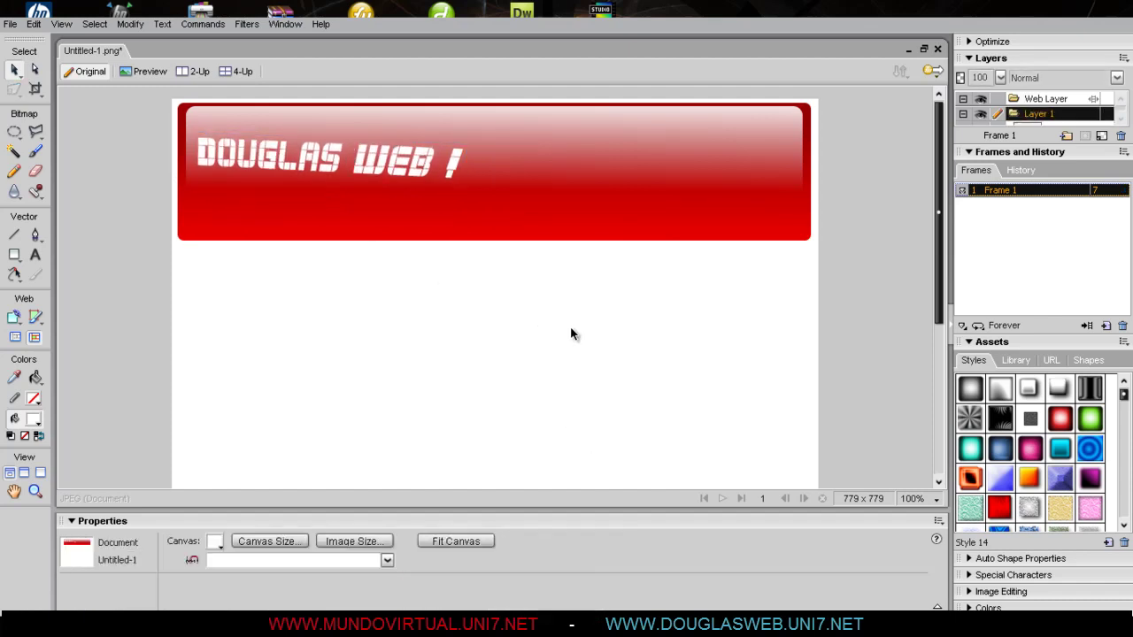
- Apply a drop shadow to the red banner rectangle and to the "Douglas Web !" text
{"action": "left_click_drag", "start_coordinate": [807, 334], "coordinate": [810, 235]}
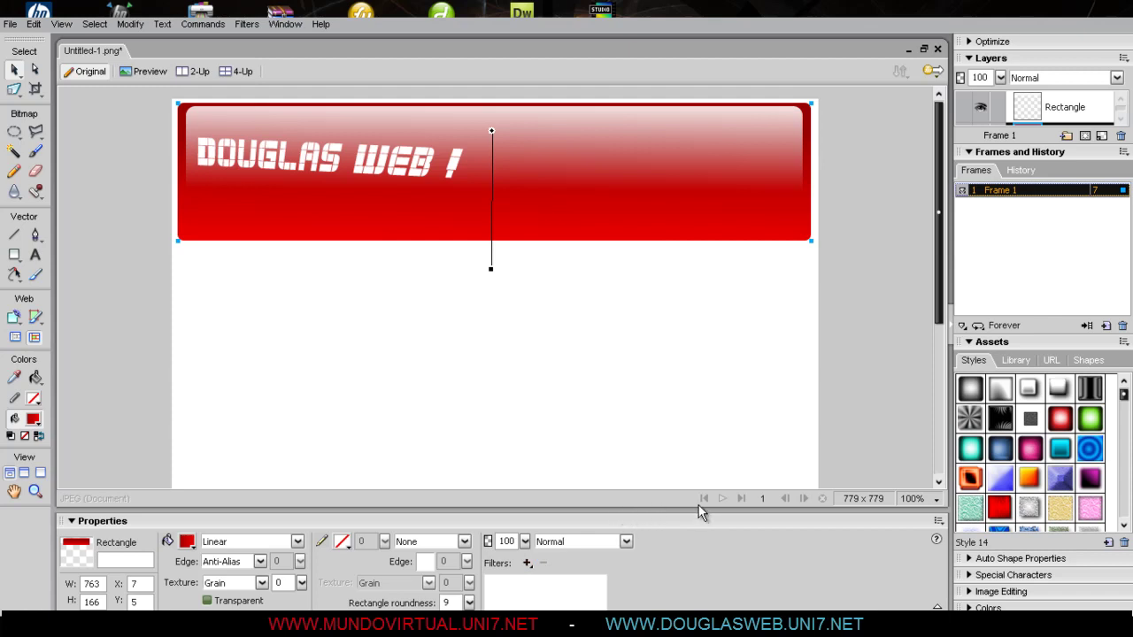
{"action": "left_click", "coordinate": [742, 365]}
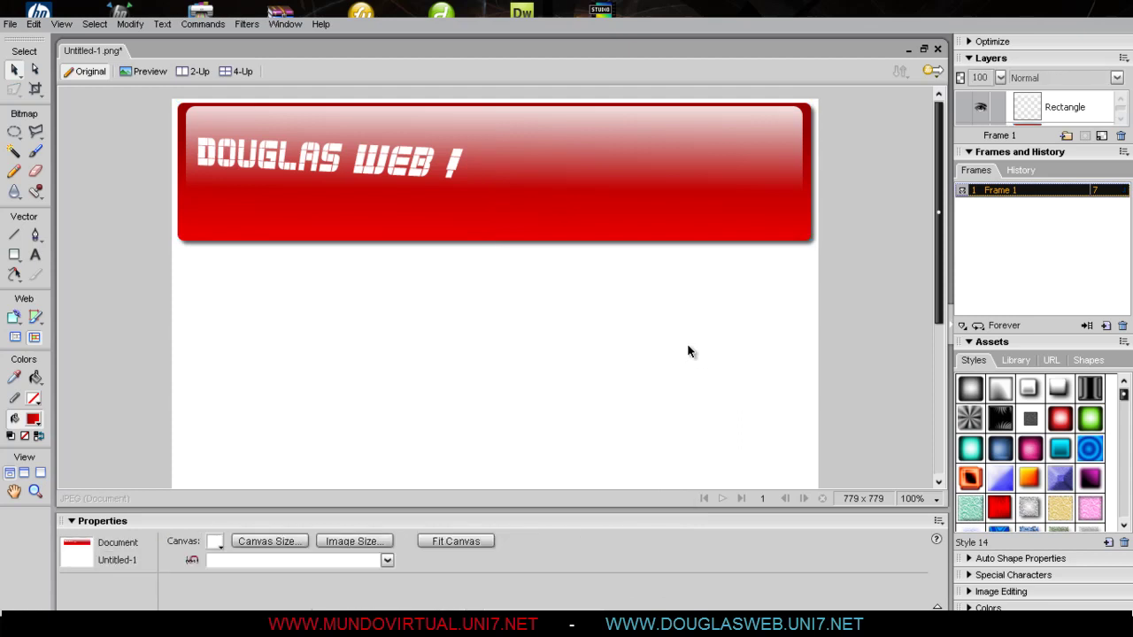
{"action": "left_click", "coordinate": [410, 159]}
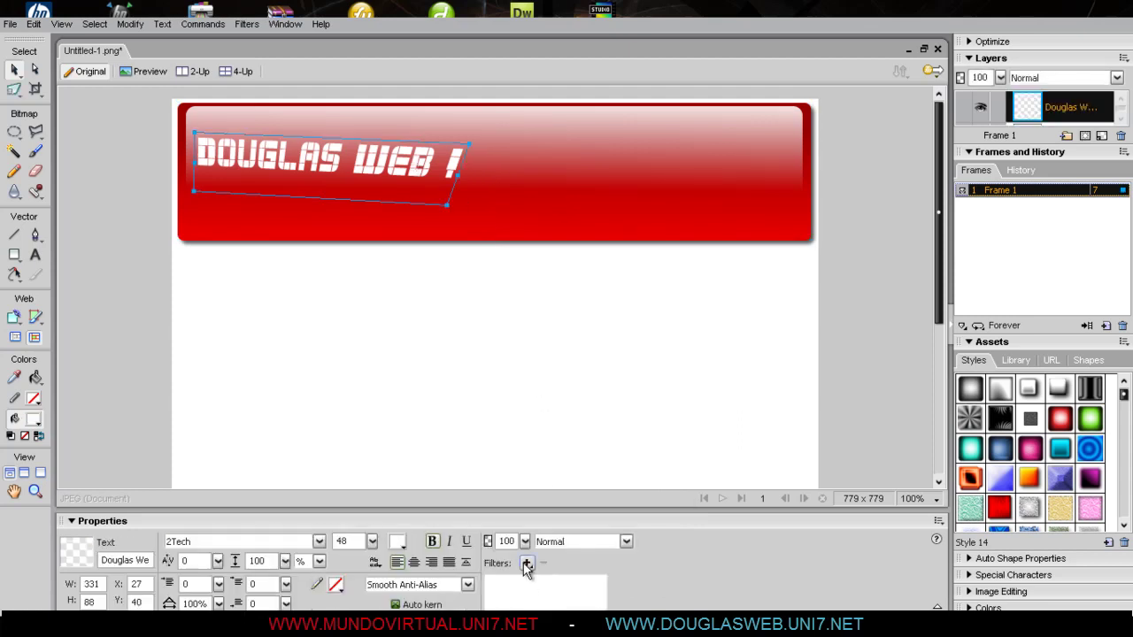
{"action": "left_click", "coordinate": [532, 365]}
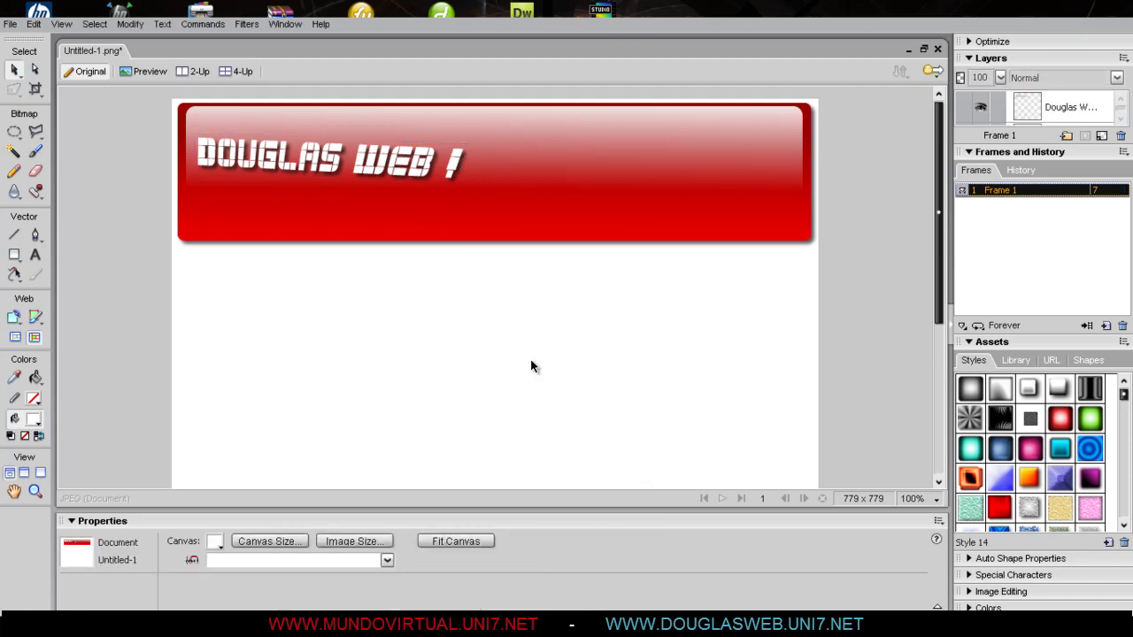
- Add a raised bevel to the banner text with the Smooth edge shape and adjust the bevel width
{"action": "left_click", "coordinate": [393, 180]}
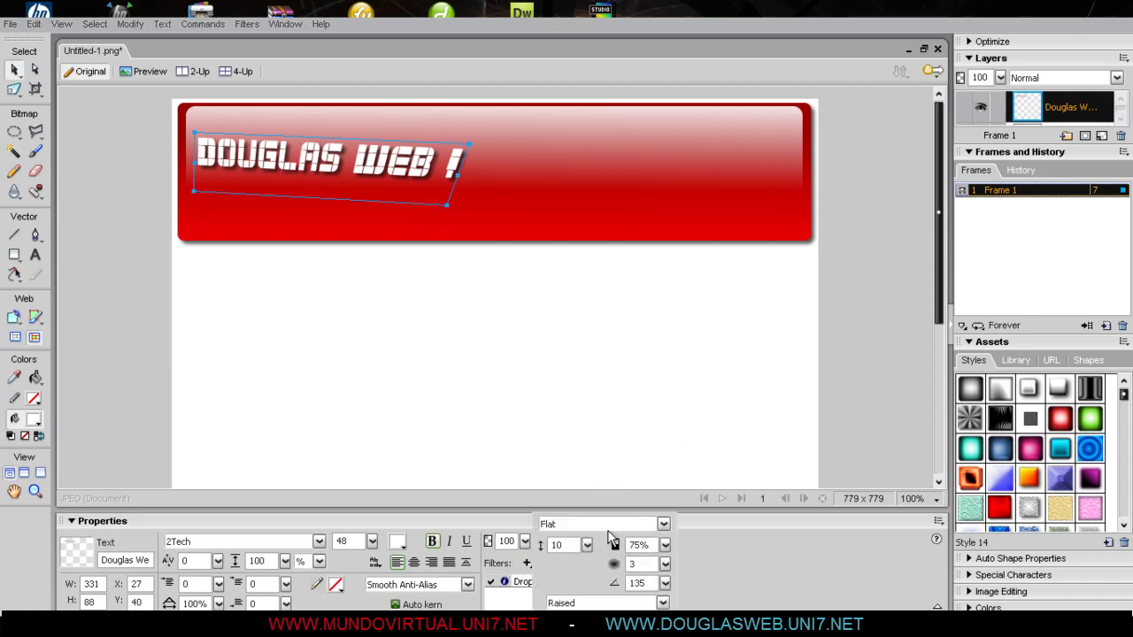
{"action": "left_click", "coordinate": [609, 525]}
{"action": "left_click", "coordinate": [584, 550]}
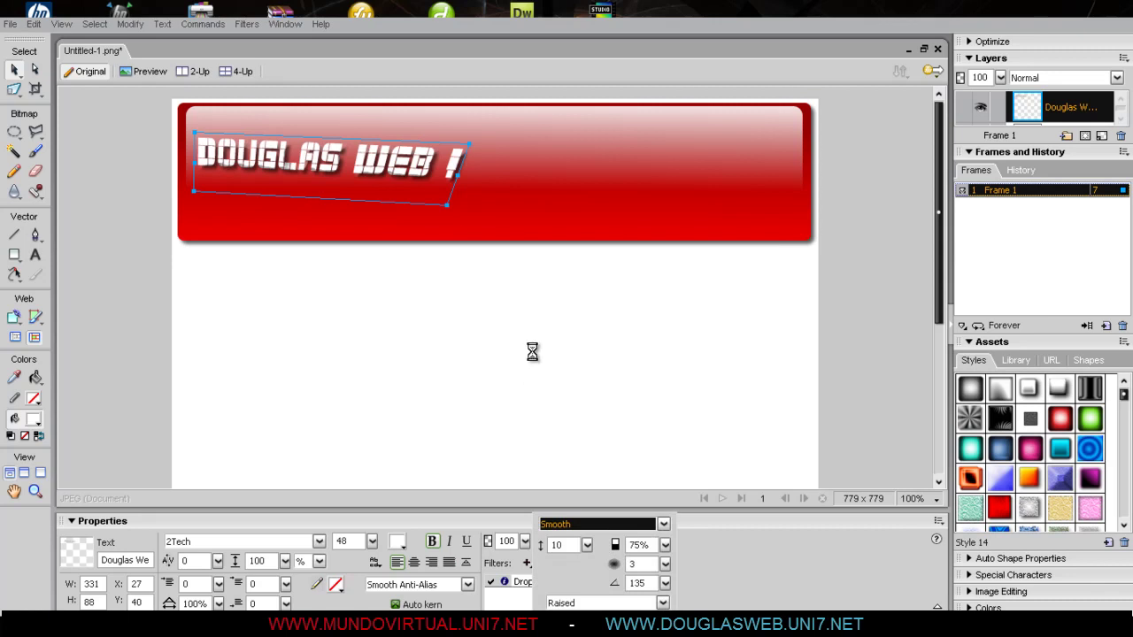
{"action": "left_click_drag", "start_coordinate": [587, 545], "coordinate": [575, 470]}
{"action": "left_click", "coordinate": [499, 370]}
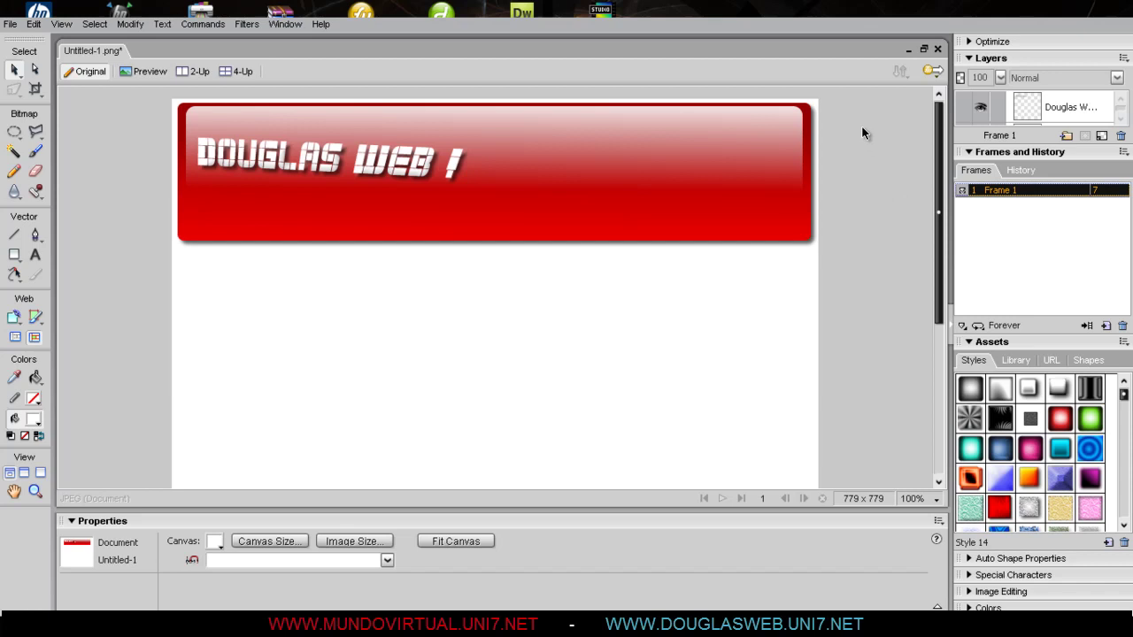
{"action": "left_click", "coordinate": [787, 132]}
{"action": "left_click", "coordinate": [762, 403]}
{"action": "left_click_drag", "start_coordinate": [462, 358], "coordinate": [386, 390]}
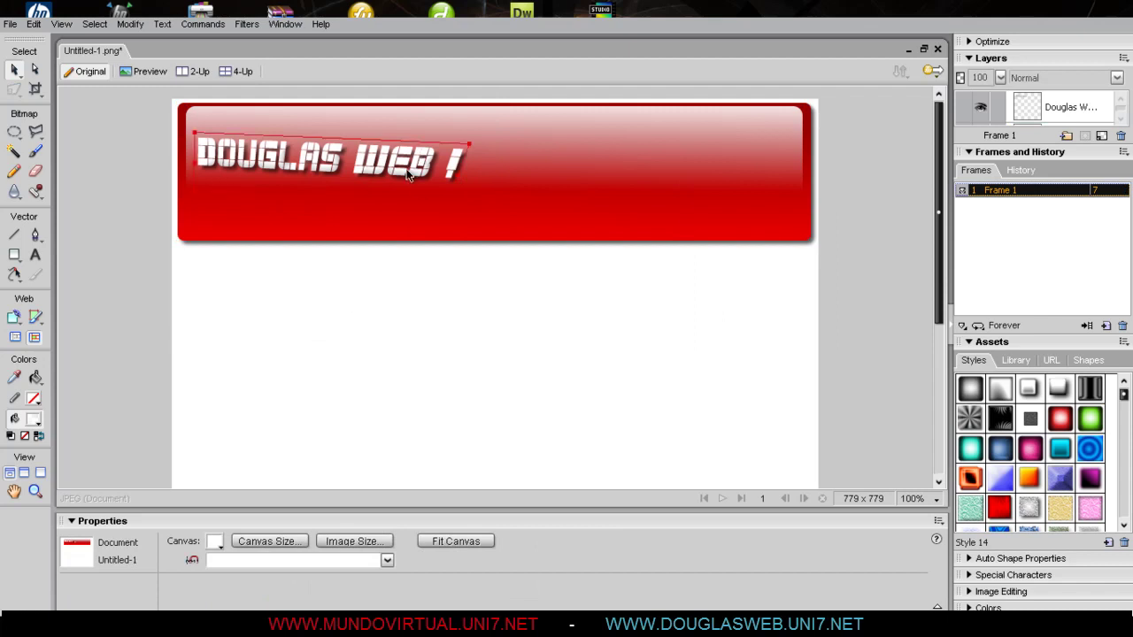
{"action": "left_click", "coordinate": [409, 170]}
{"action": "left_click", "coordinate": [717, 414]}
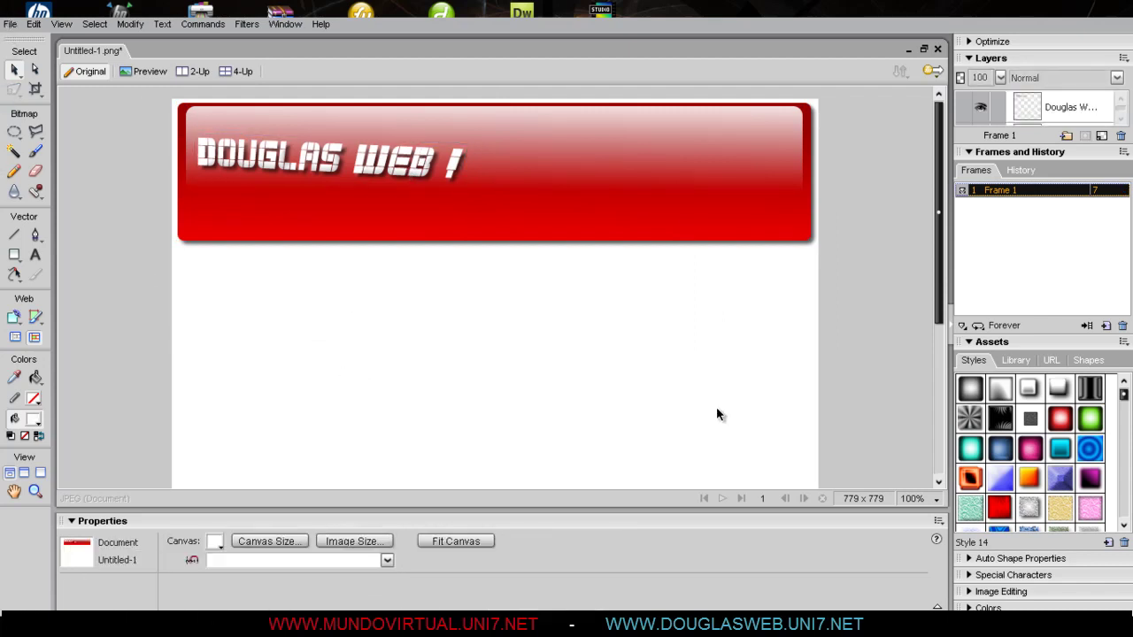